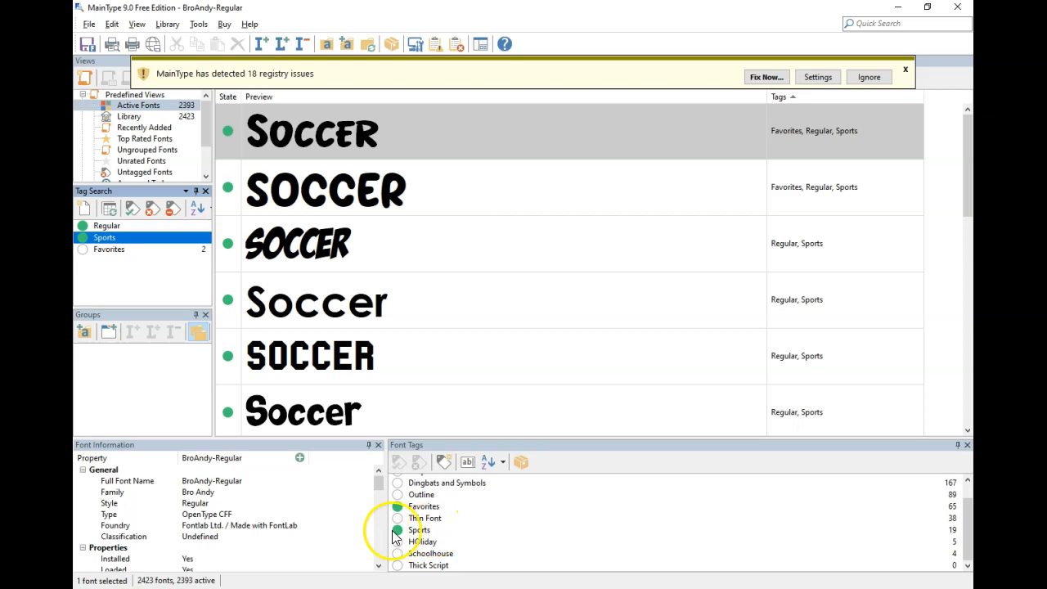
Step: Look through the Soccer previews of the fonts tagged Regular and Sports
scroll(327, 229, down, 2)
scroll(331, 230, down, 8)
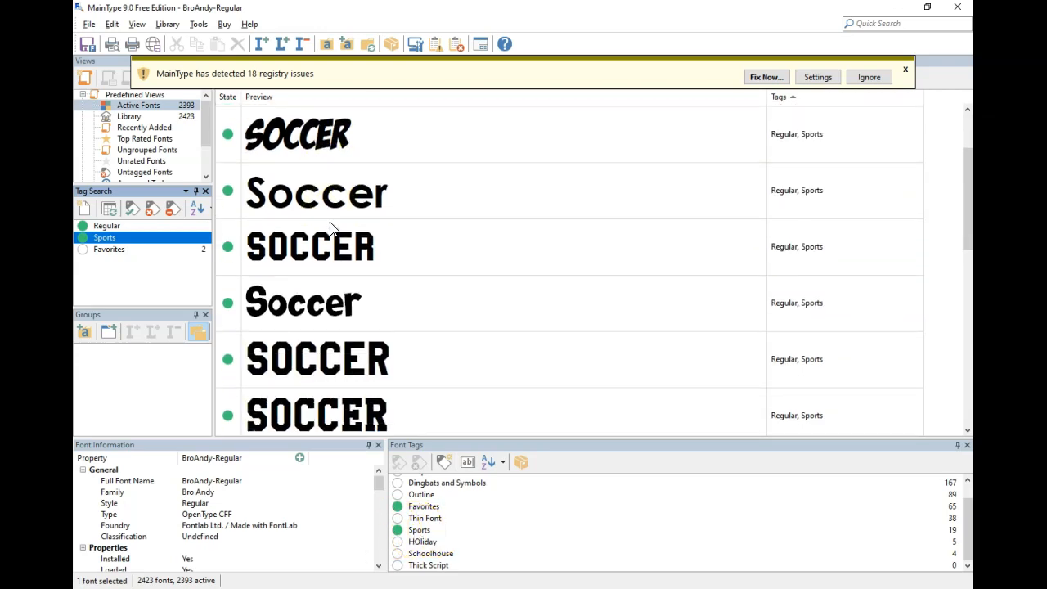
scroll(331, 230, down, 8)
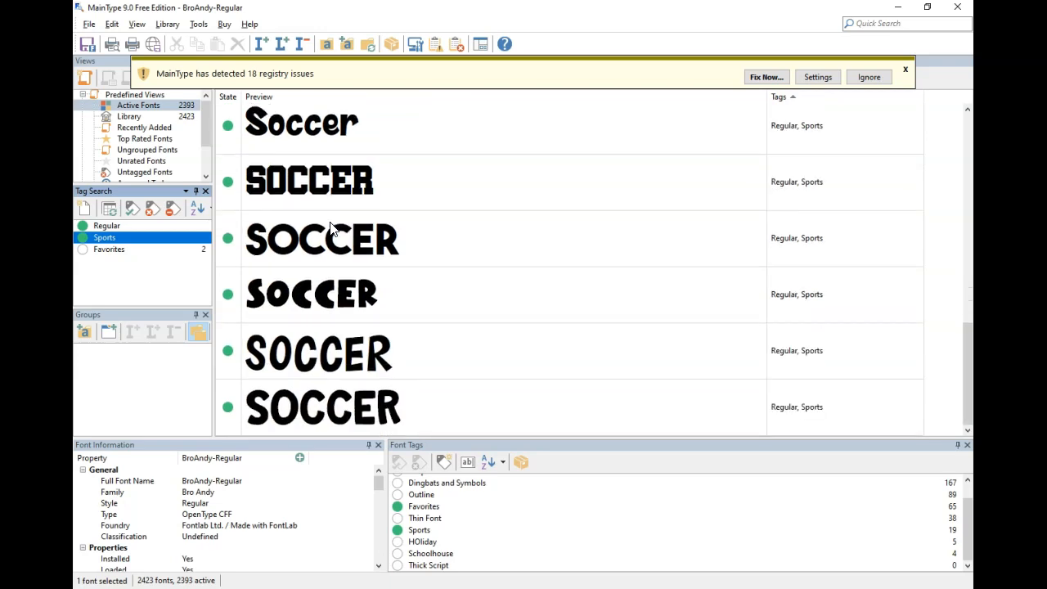
scroll(337, 280, up, 9)
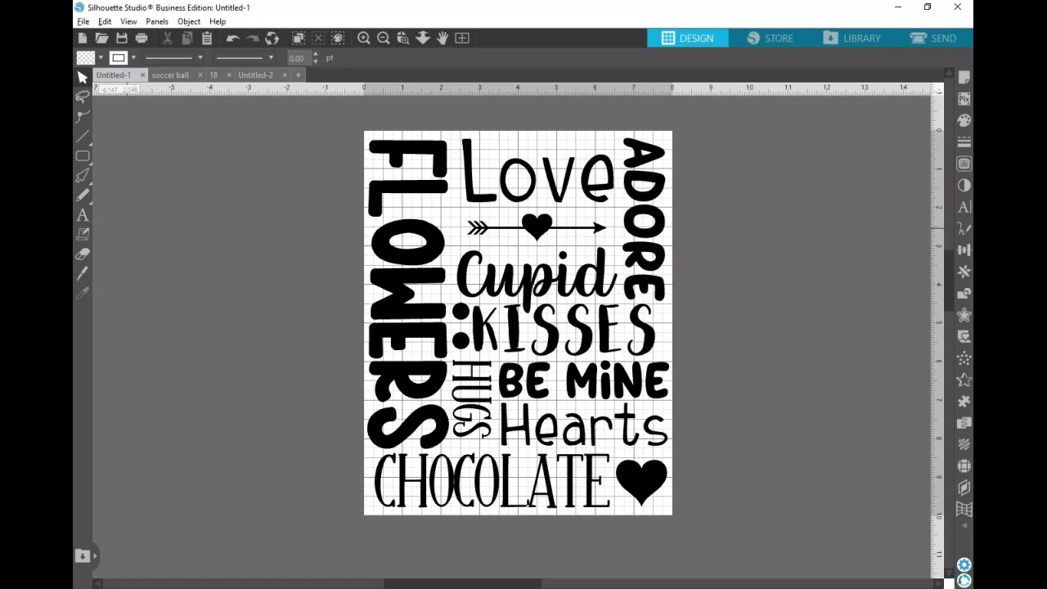
Step: Switch to the blank Untitled-2 document in Silhouette Studio and show its page setup with the width and height
click(251, 75)
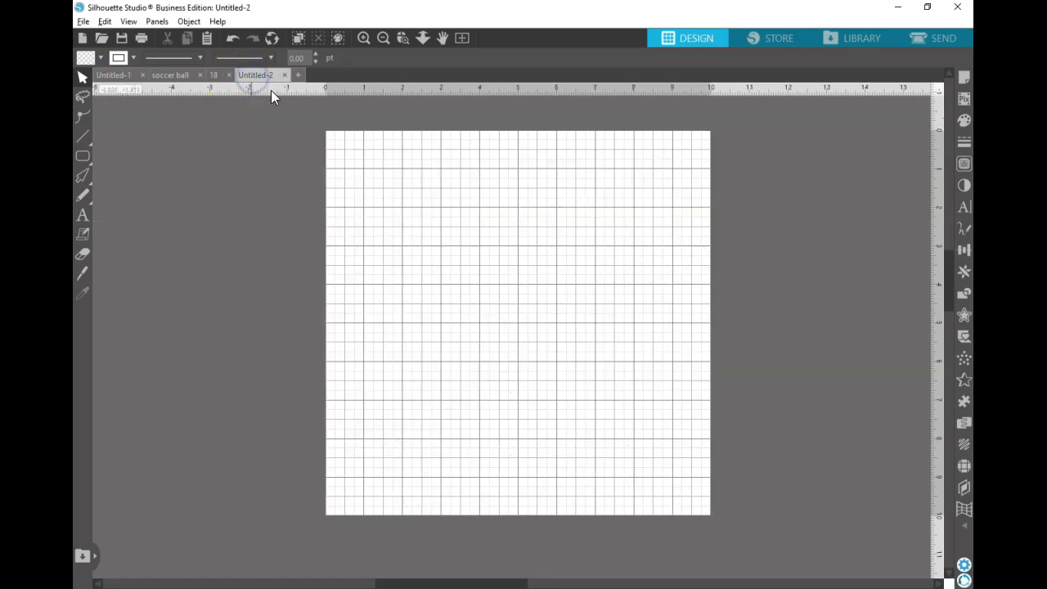
click(964, 77)
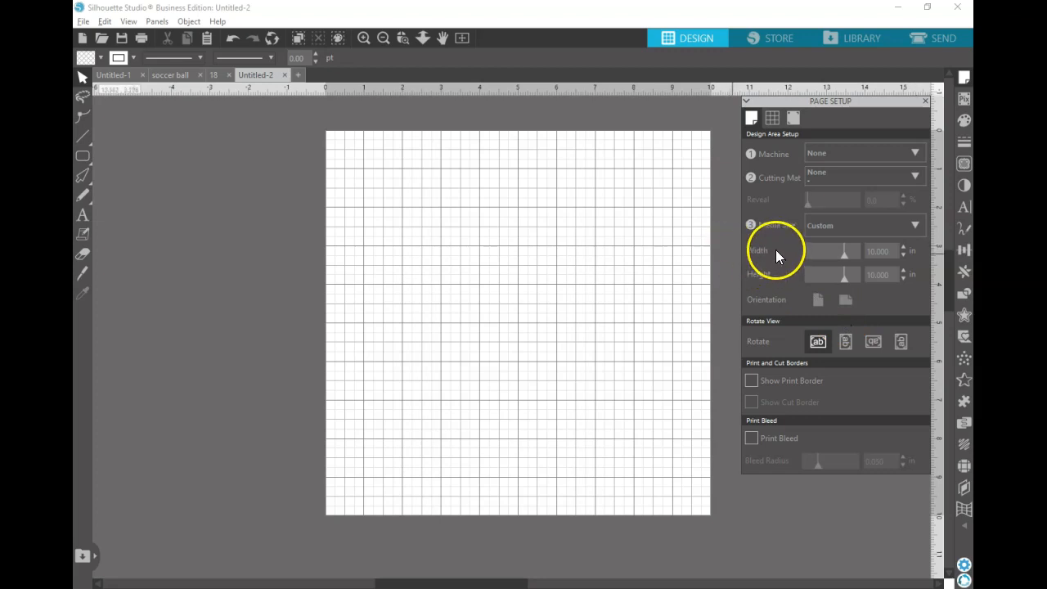
click(765, 276)
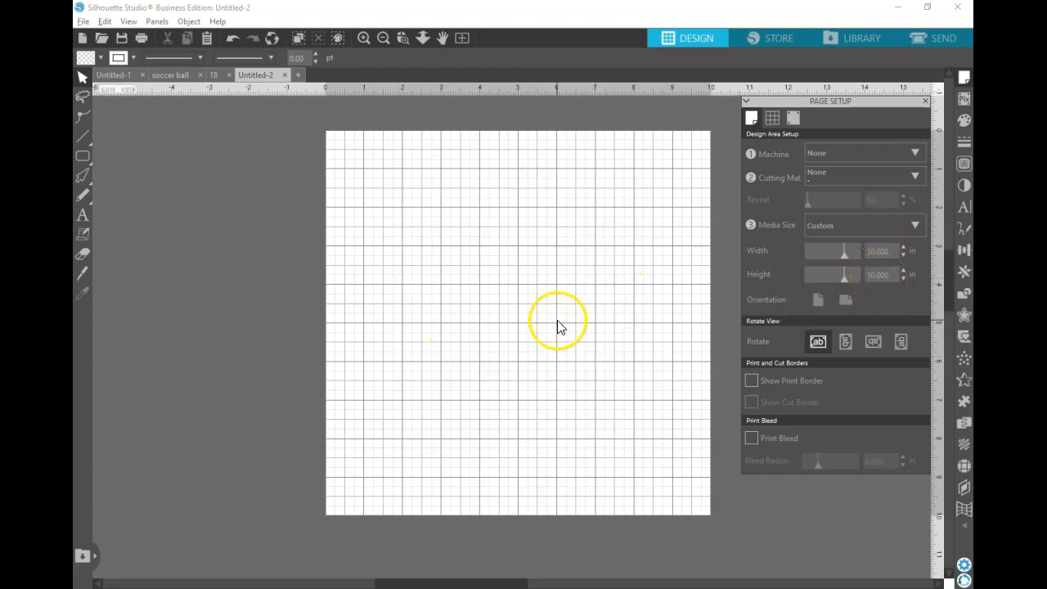
Step: Show the text style settings, add the word "Kick" near the page's left edge and make it vertical
click(963, 208)
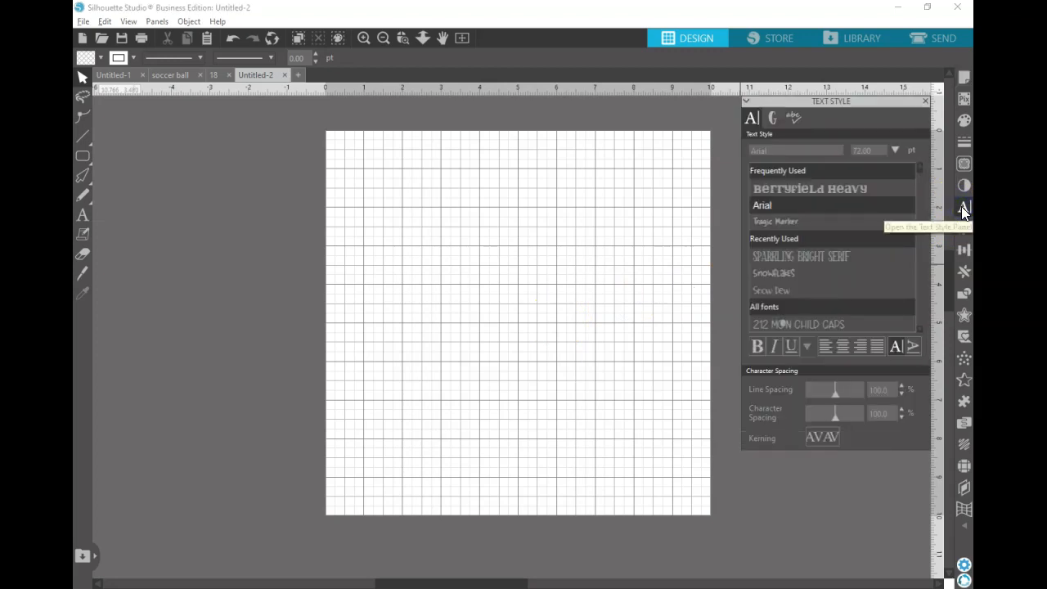
click(84, 220)
click(390, 254)
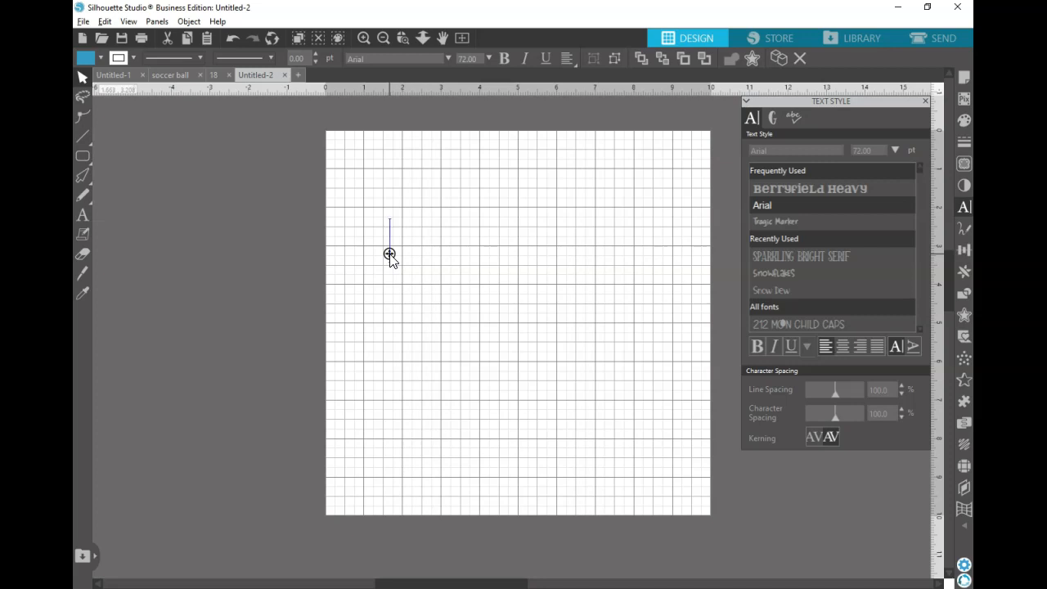
text(Ki k)
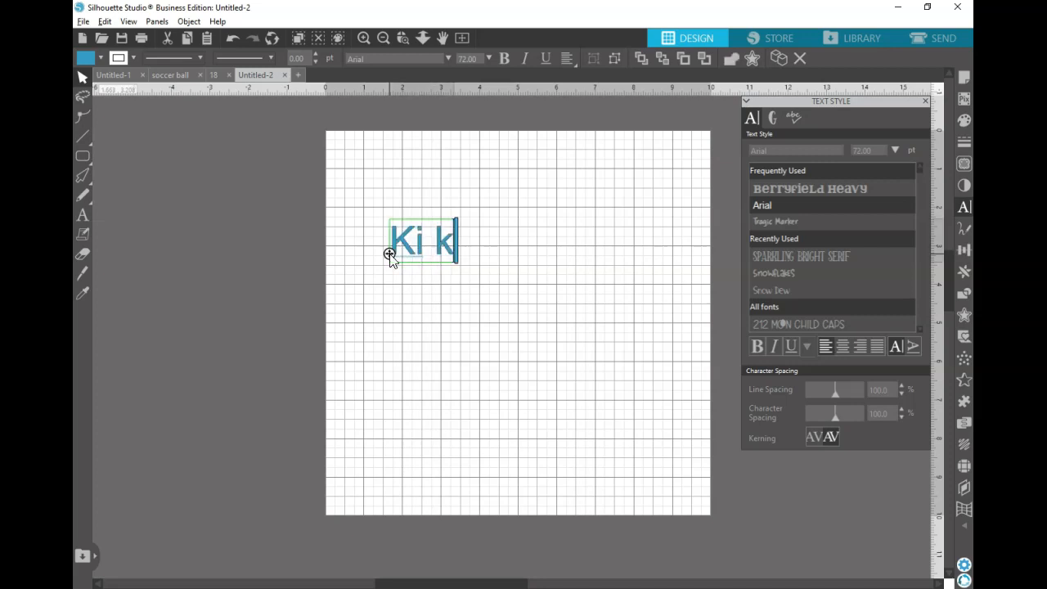
key(BackSpace)
key(BackSpace)
text(ck)
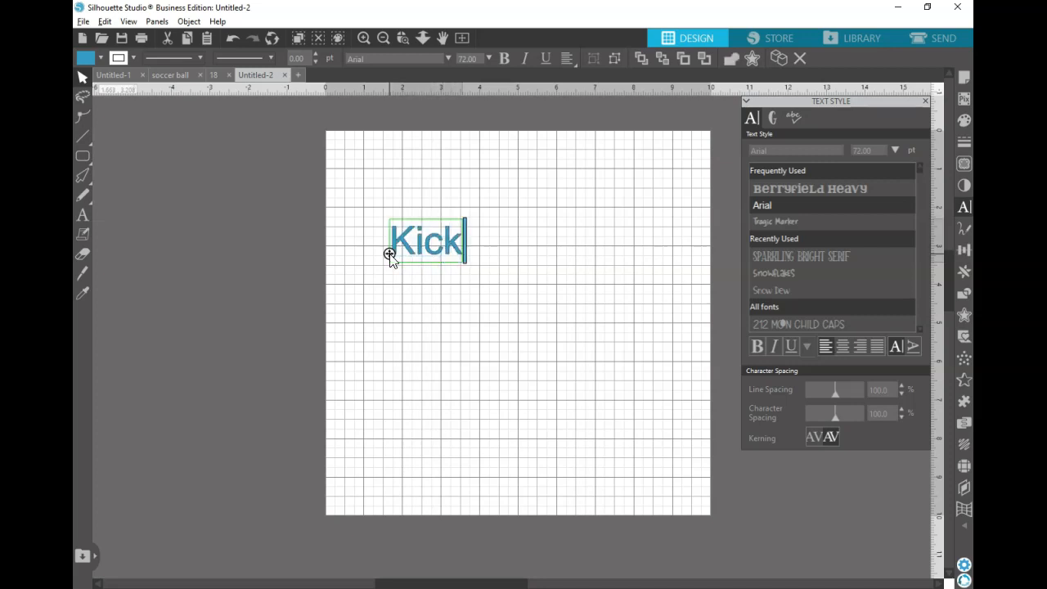
click(911, 347)
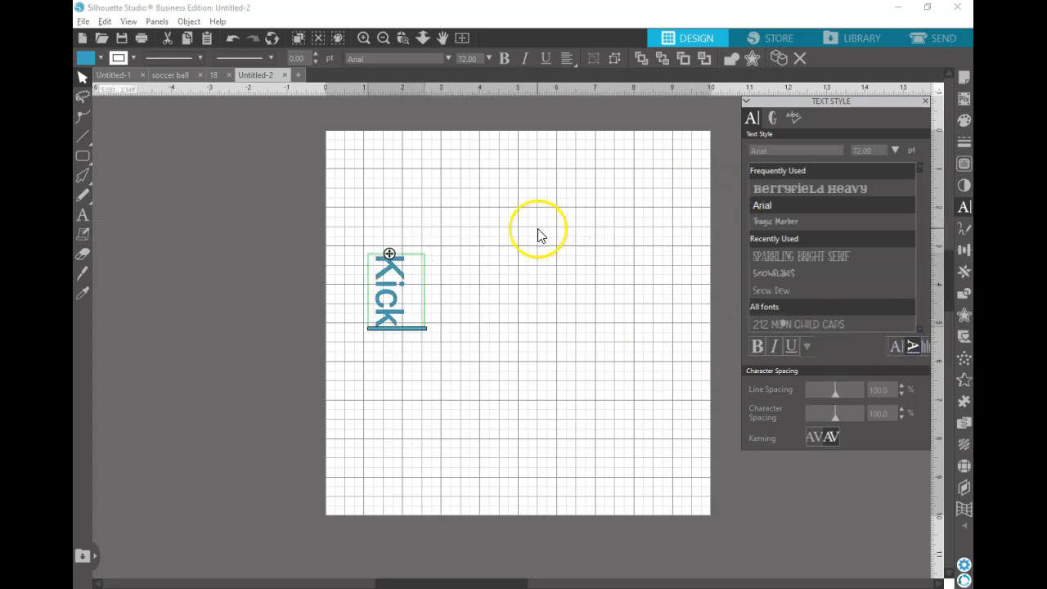
Step: Add the word "Shoot" horizontally above "Kick" and the word "Pass" vertically in the lower right part of the page
click(83, 216)
click(361, 198)
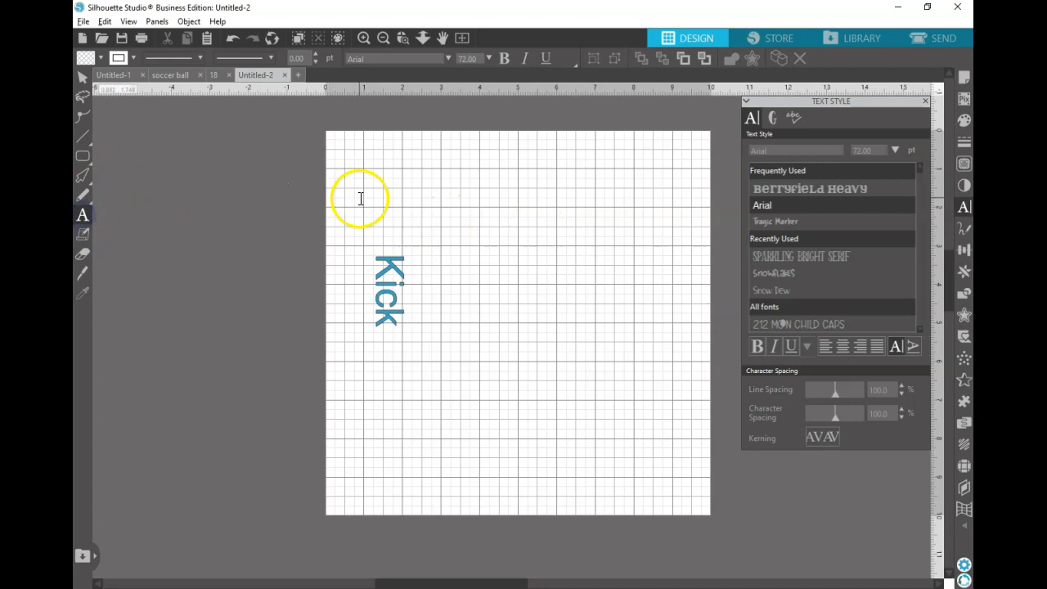
text(Shoot)
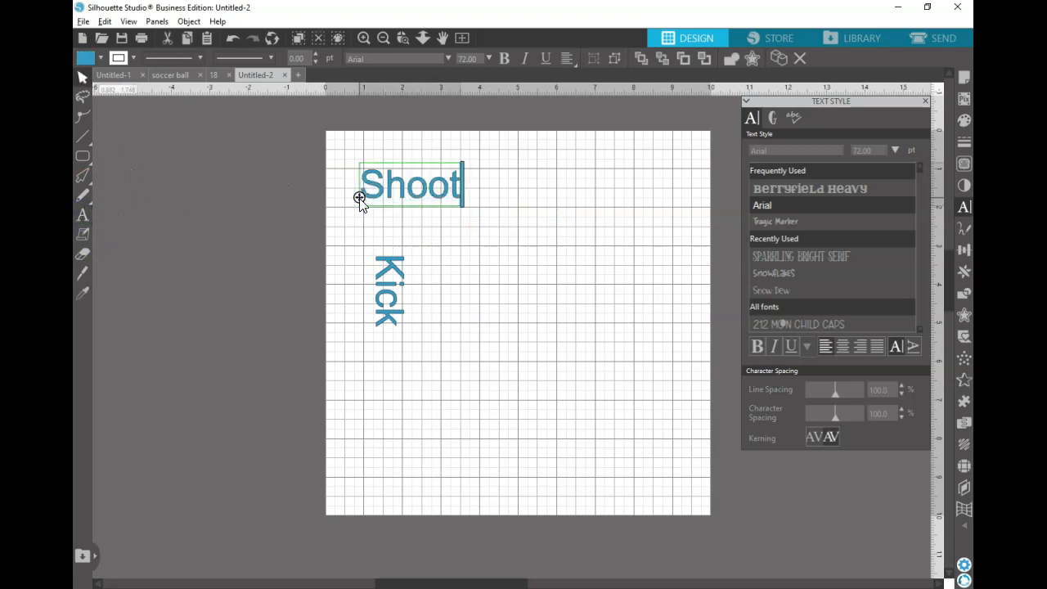
click(83, 215)
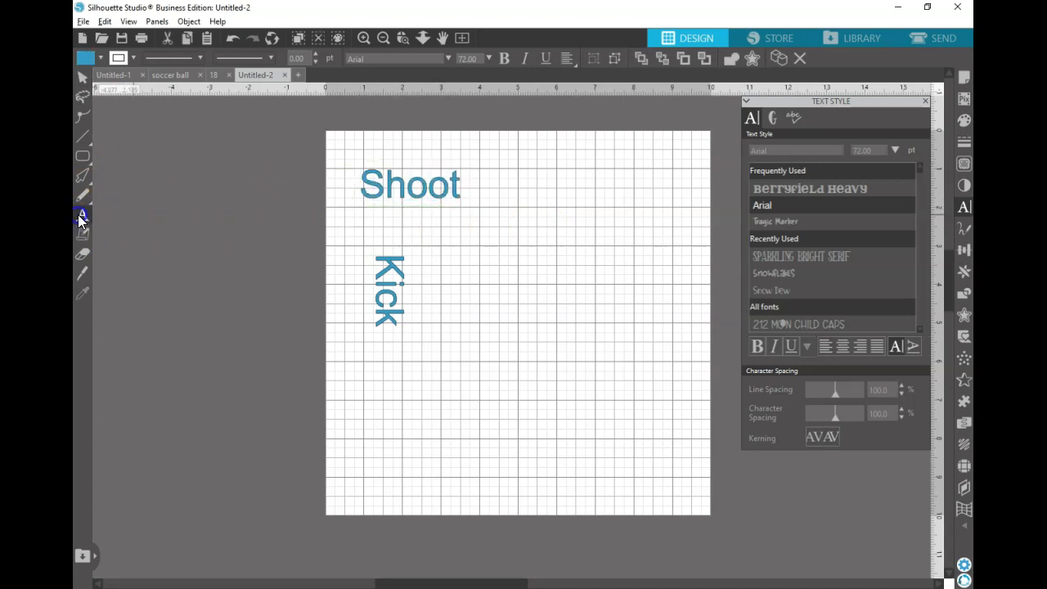
click(601, 340)
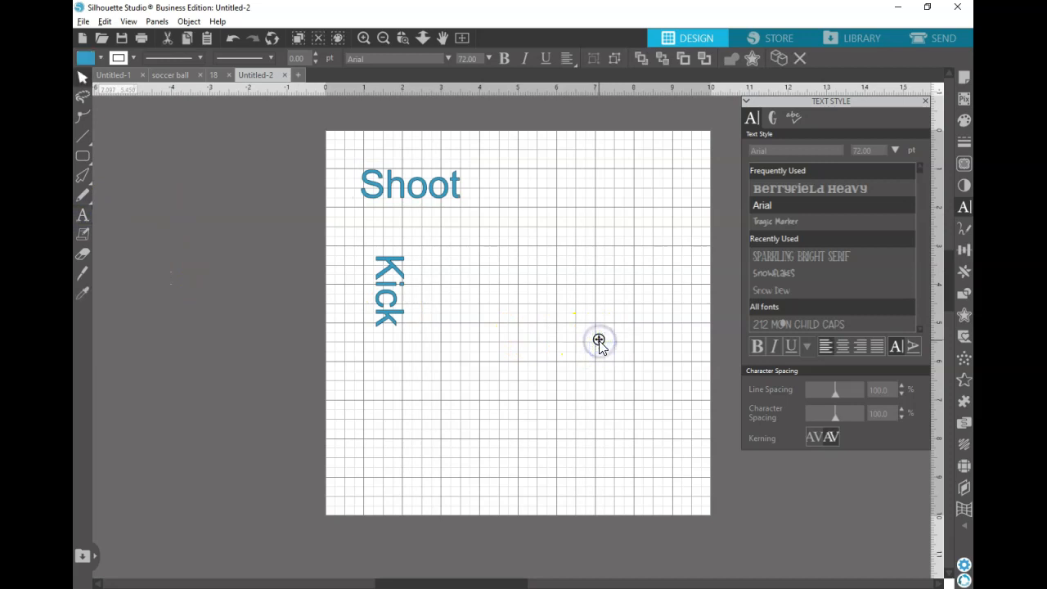
text(Pass)
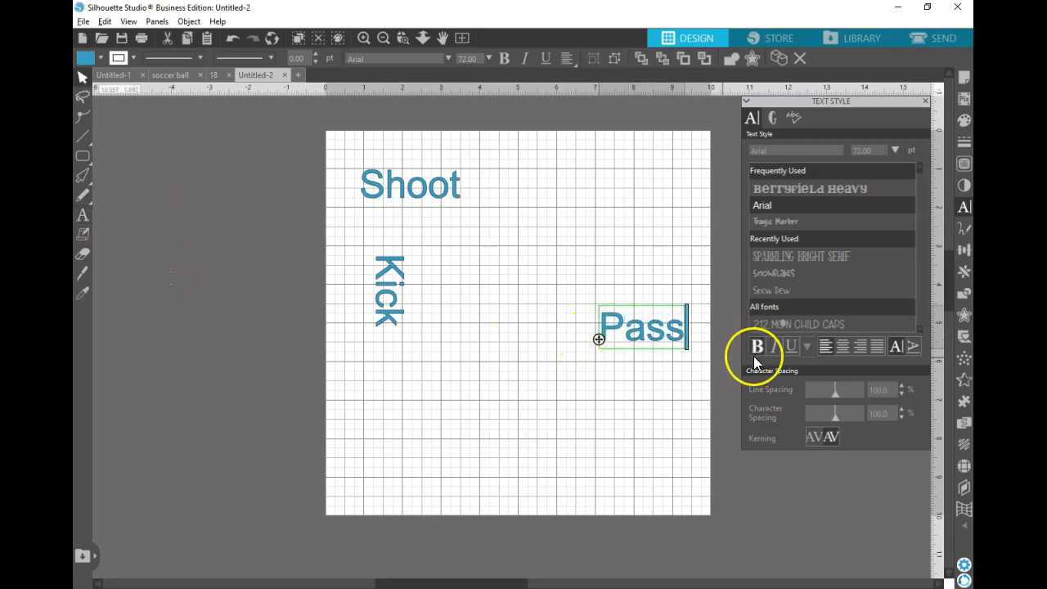
click(917, 349)
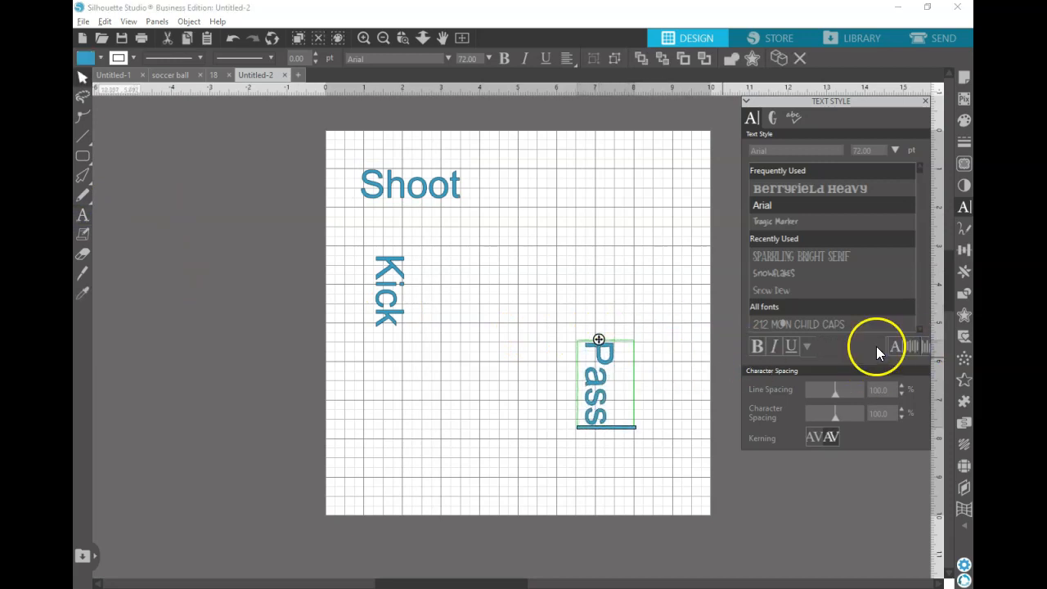
Step: Add the horizontal words "Score" in the upper middle and "Run" near the lower left corner of the page
click(82, 214)
click(476, 254)
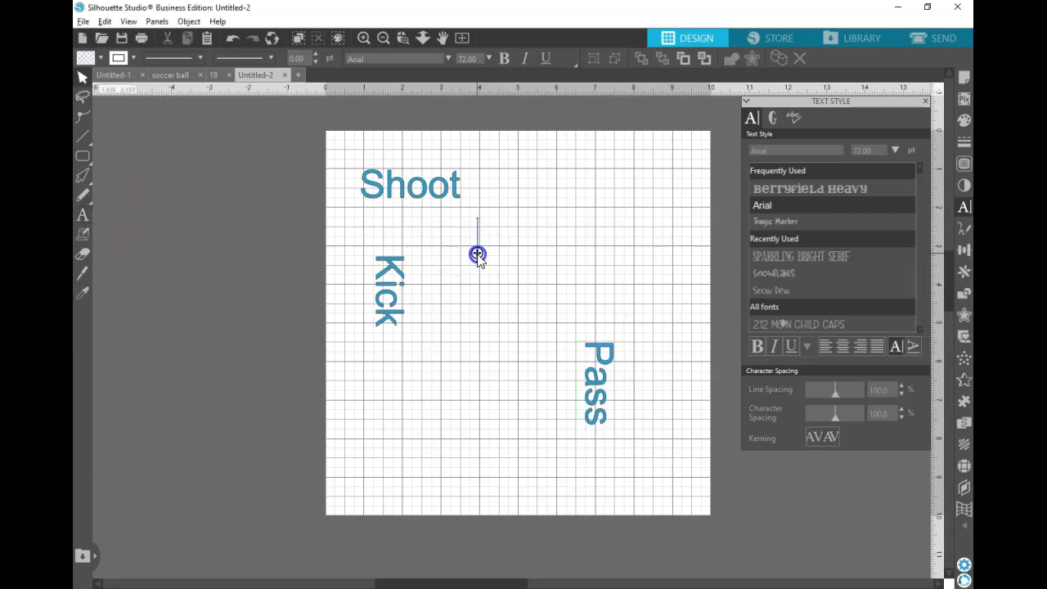
text(Score)
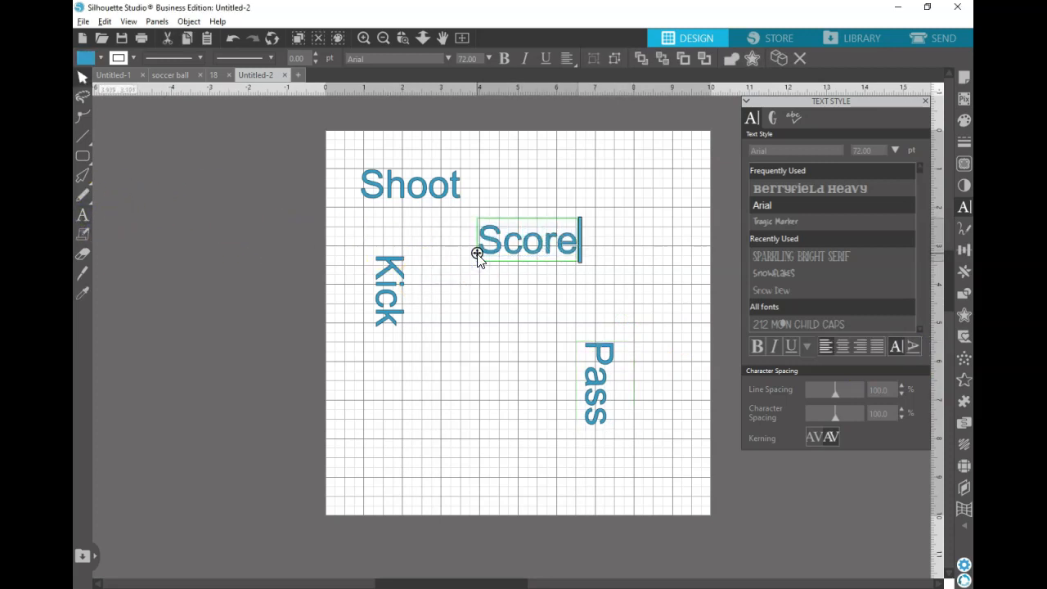
click(87, 214)
click(351, 463)
text(Run)
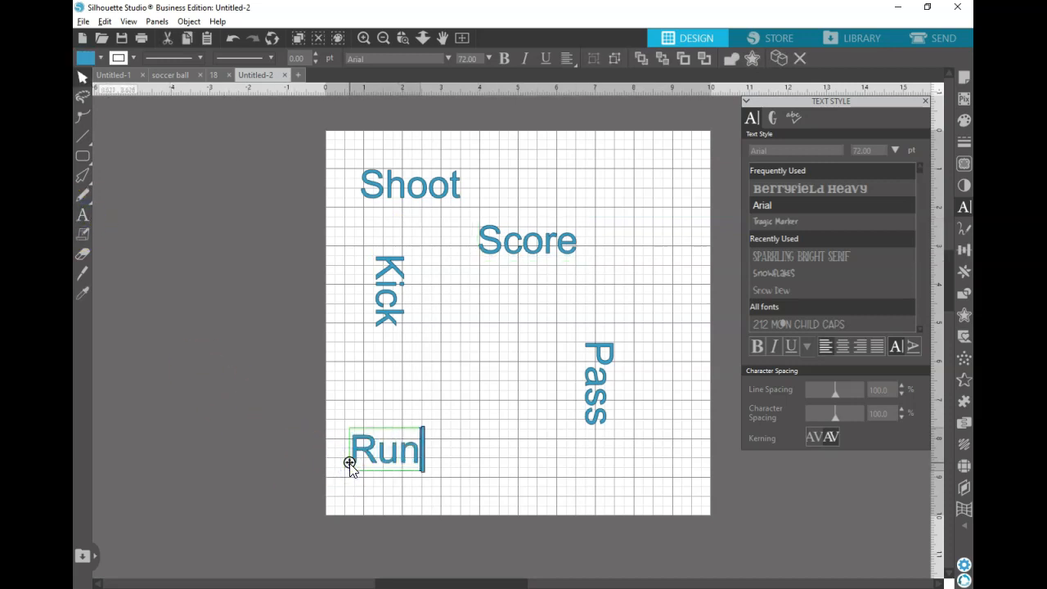
Step: Add the horizontal word "Goal" near the page's top edge, above "Score"
click(82, 215)
click(521, 170)
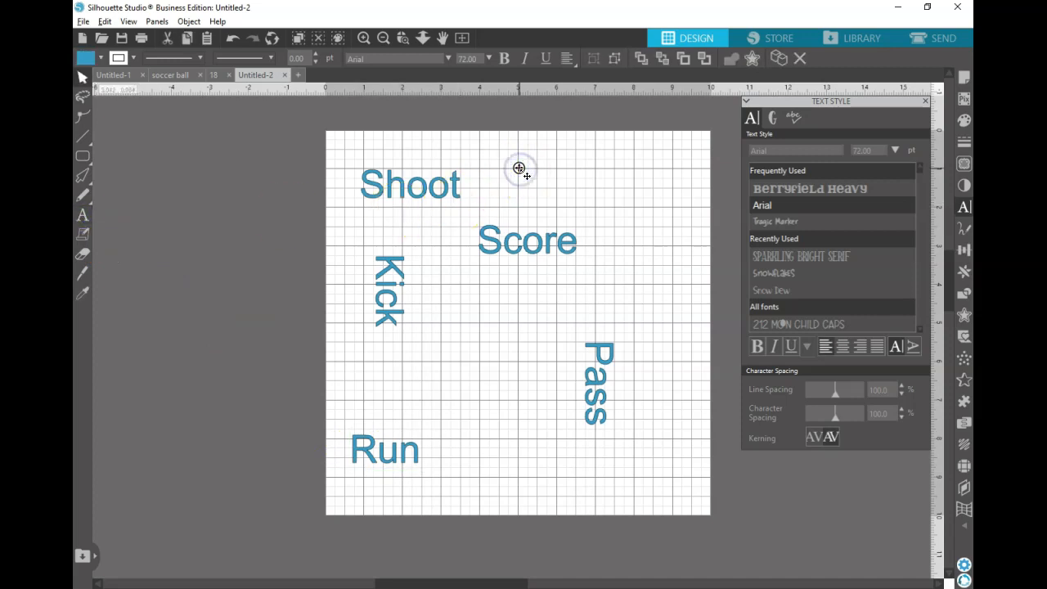
text(Goa)
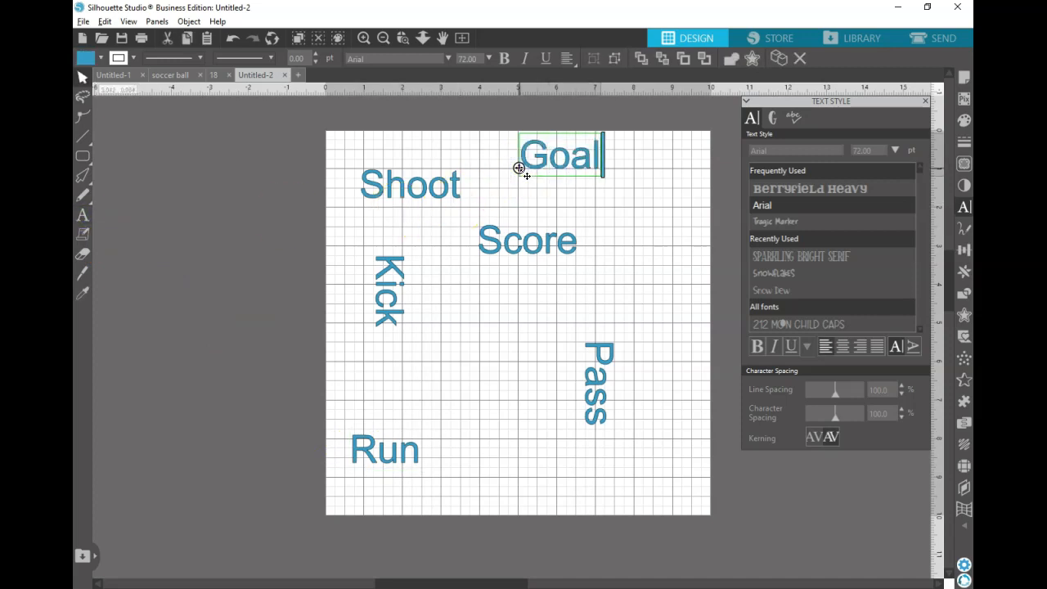
text(l)
Step: Add the word "Life" near the middle of the page, below "Score", and make it vertical
click(82, 216)
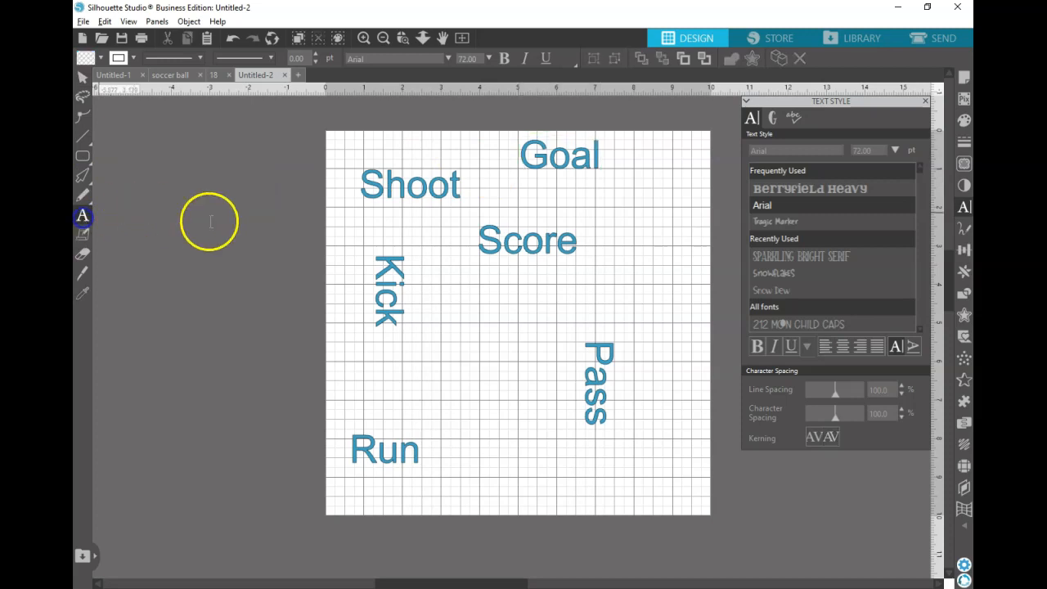
click(489, 331)
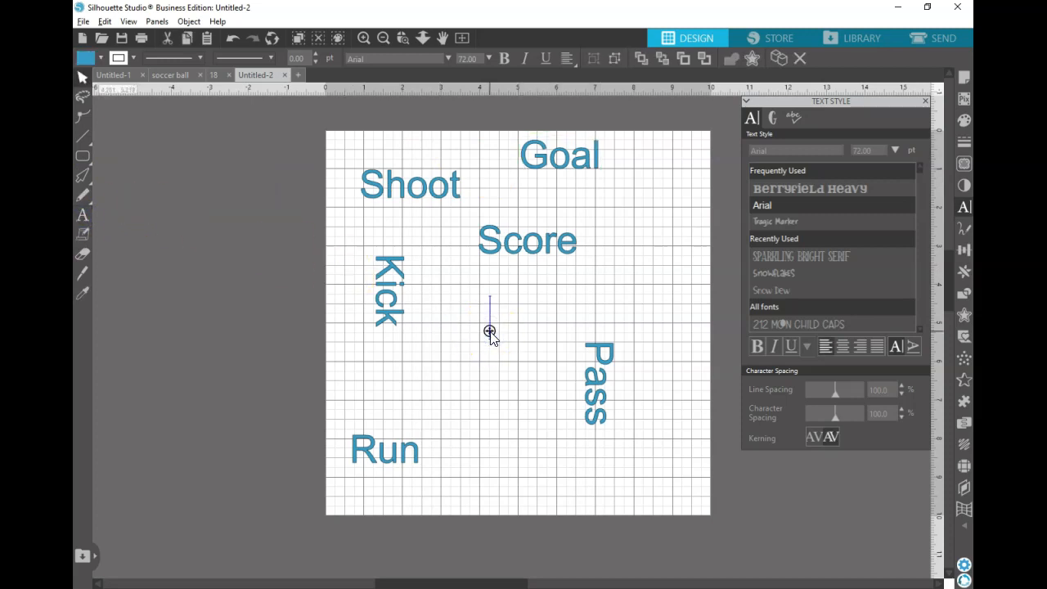
text(Life)
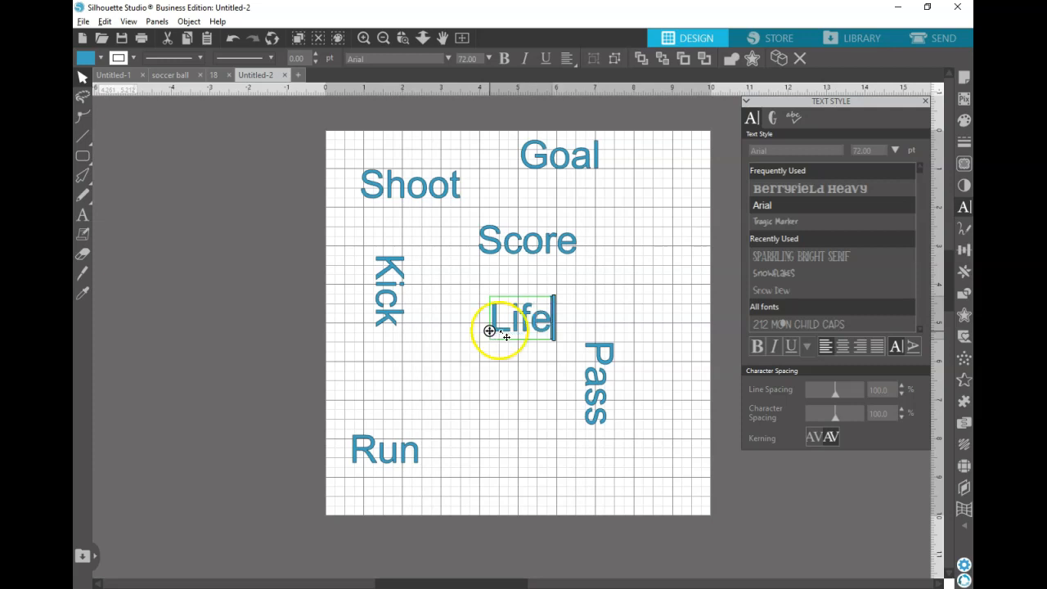
click(863, 335)
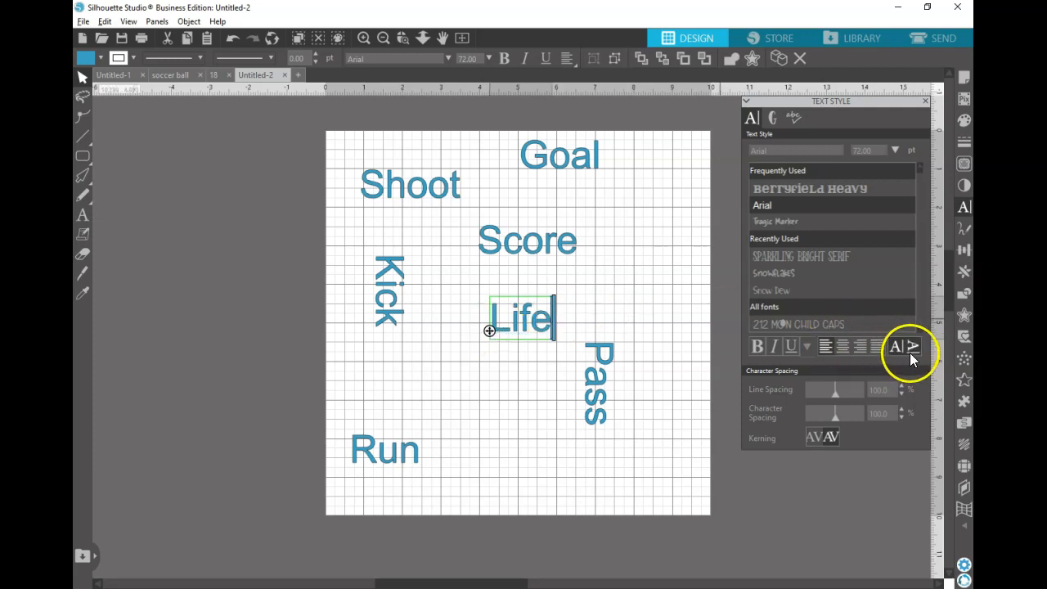
click(910, 353)
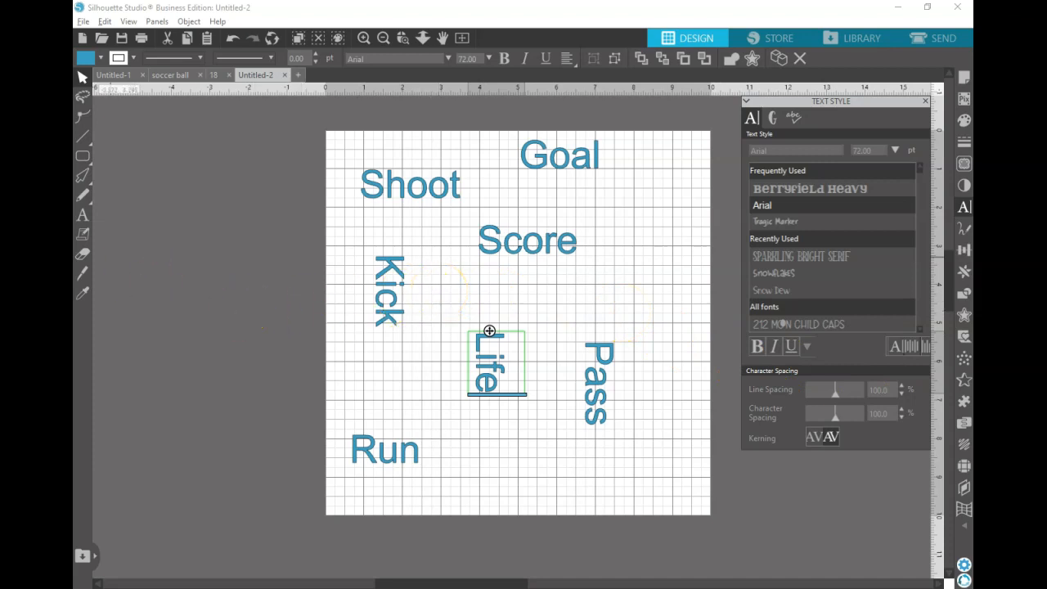
Step: Add the horizontal words "Dribble", starting off the page's left edge, and "Offense", fully outside the page to its left
click(82, 216)
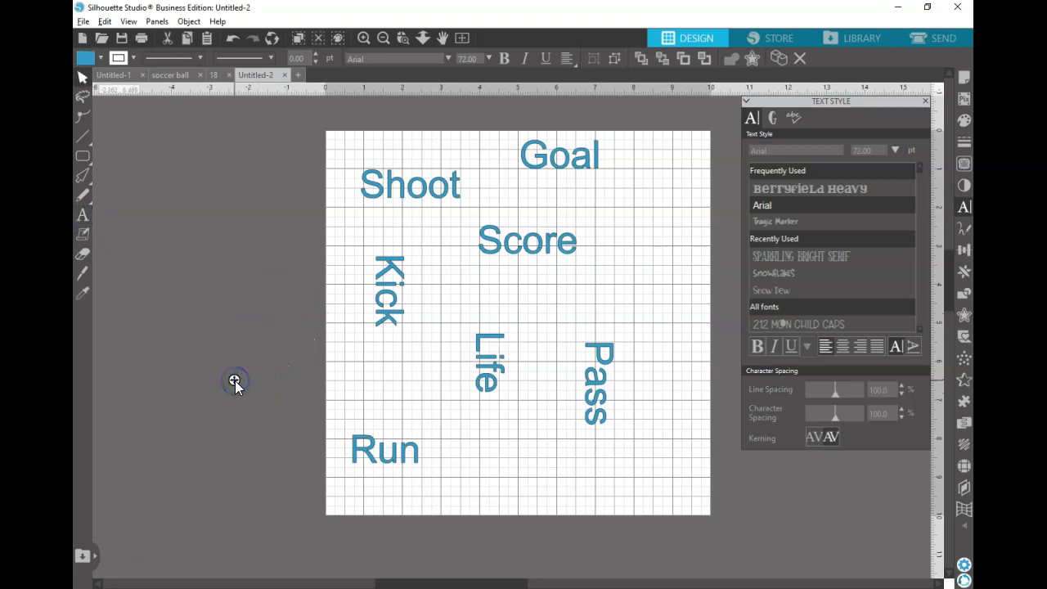
text(Dribble)
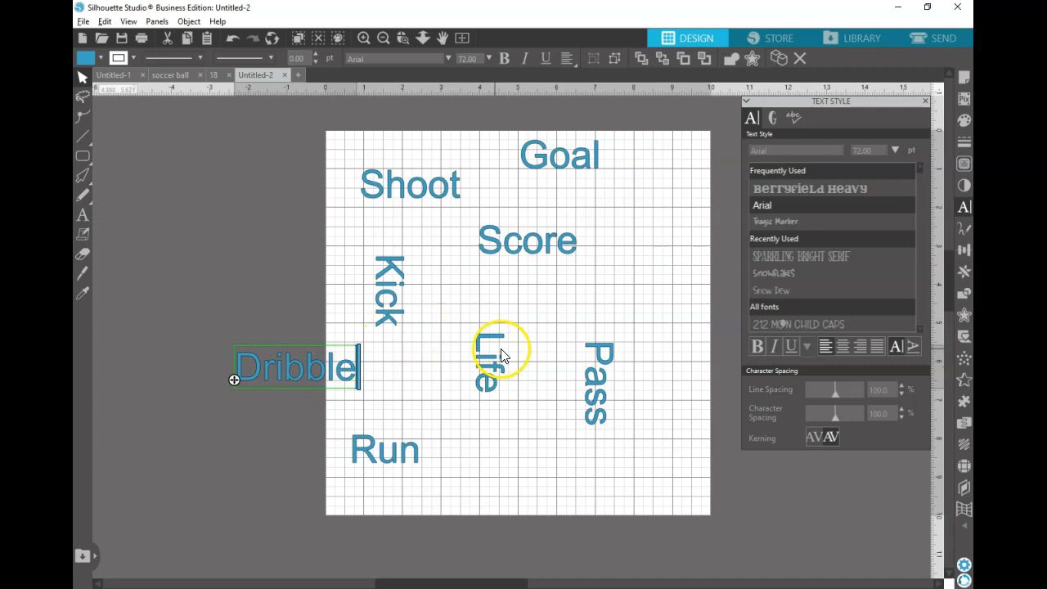
click(82, 214)
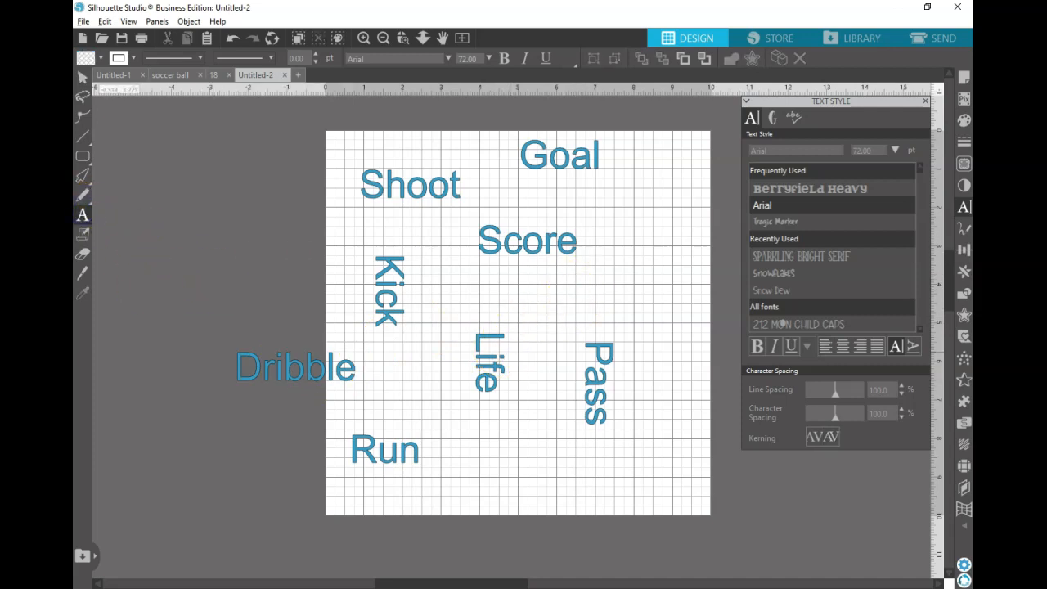
click(149, 225)
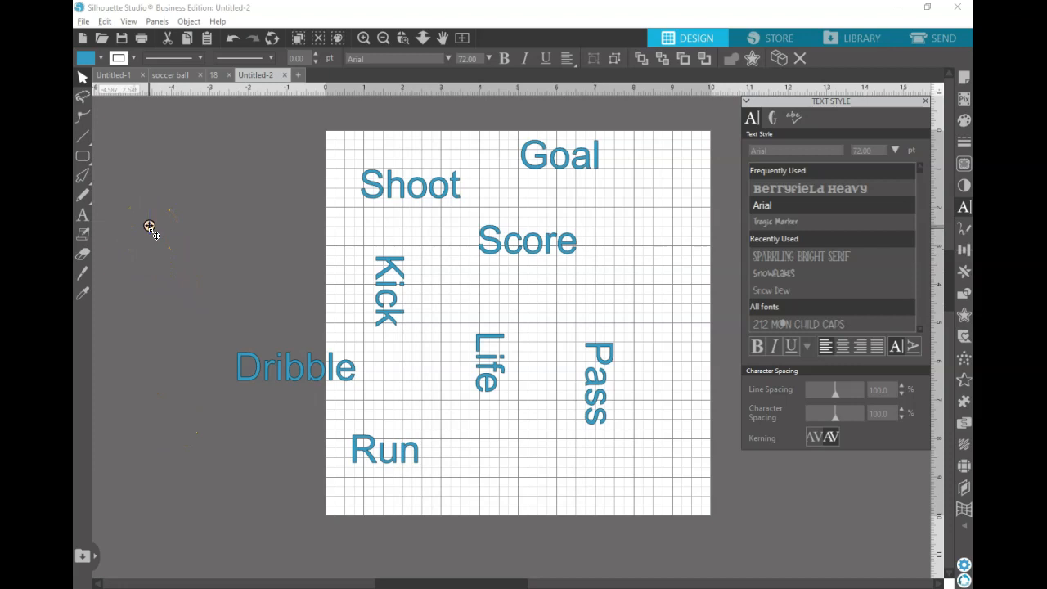
text(Offense)
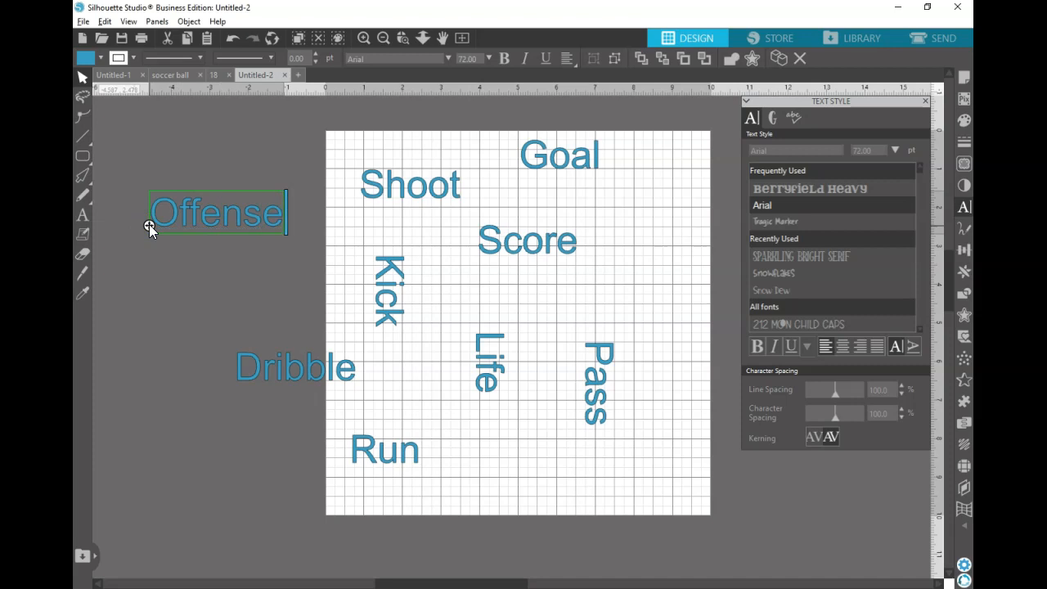
click(137, 243)
Step: Add the word "Endurance" as vertical text near the page's right edge, beside "Pass"
click(82, 215)
click(677, 277)
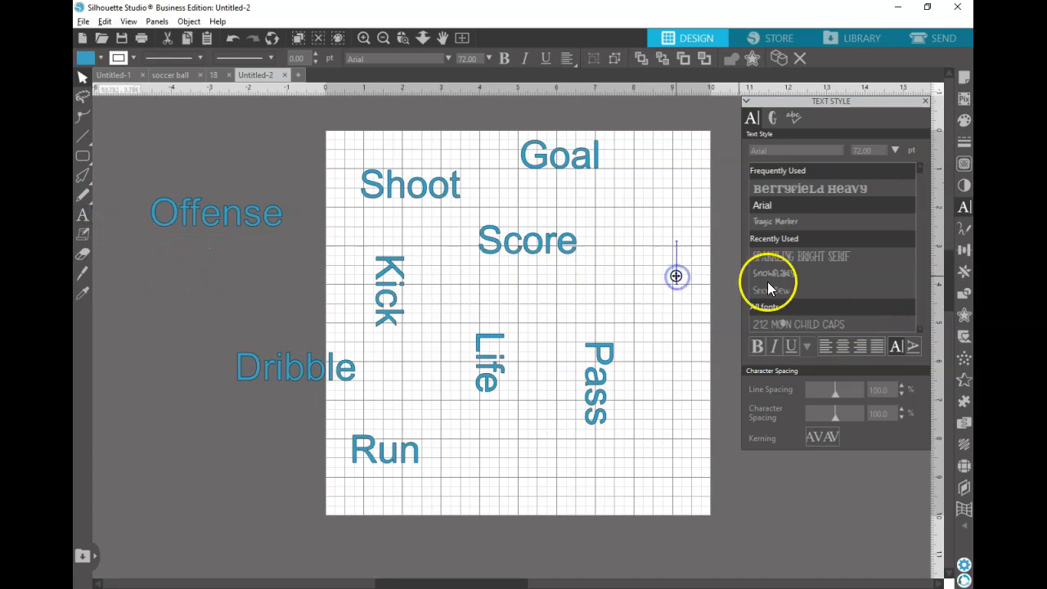
click(914, 348)
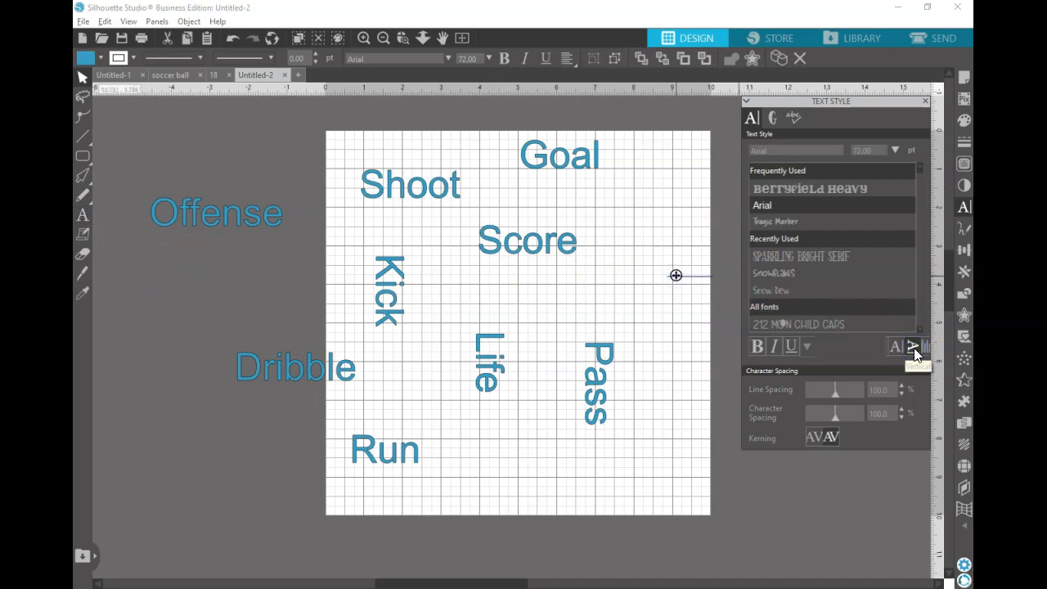
click(680, 277)
text(Endurance)
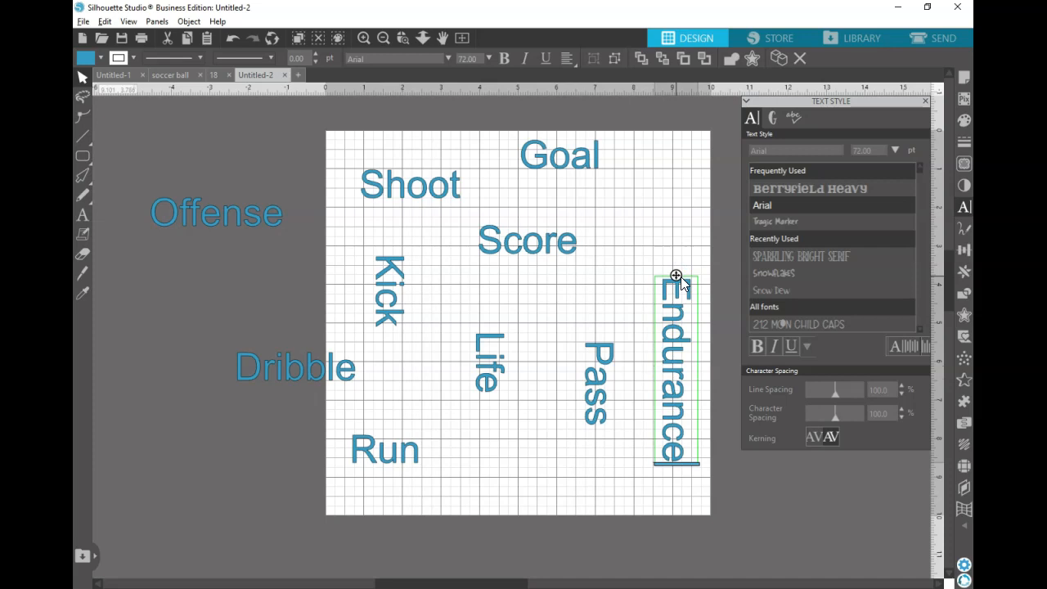
Step: Add the horizontal word "Sprint" outside the page to its left, below "Offense"
click(90, 214)
click(176, 280)
text(Sprint)
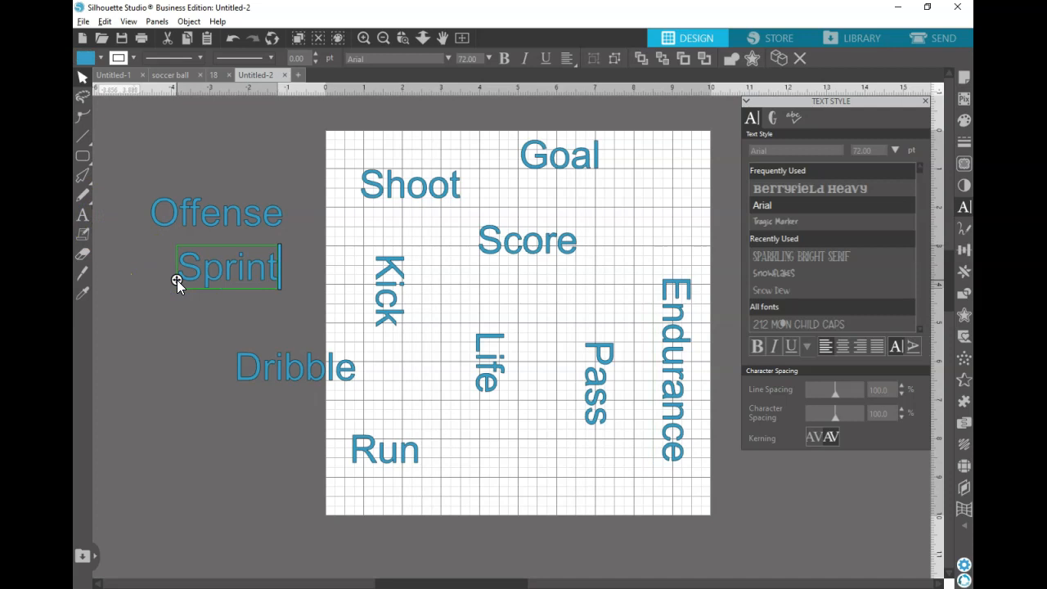
click(209, 333)
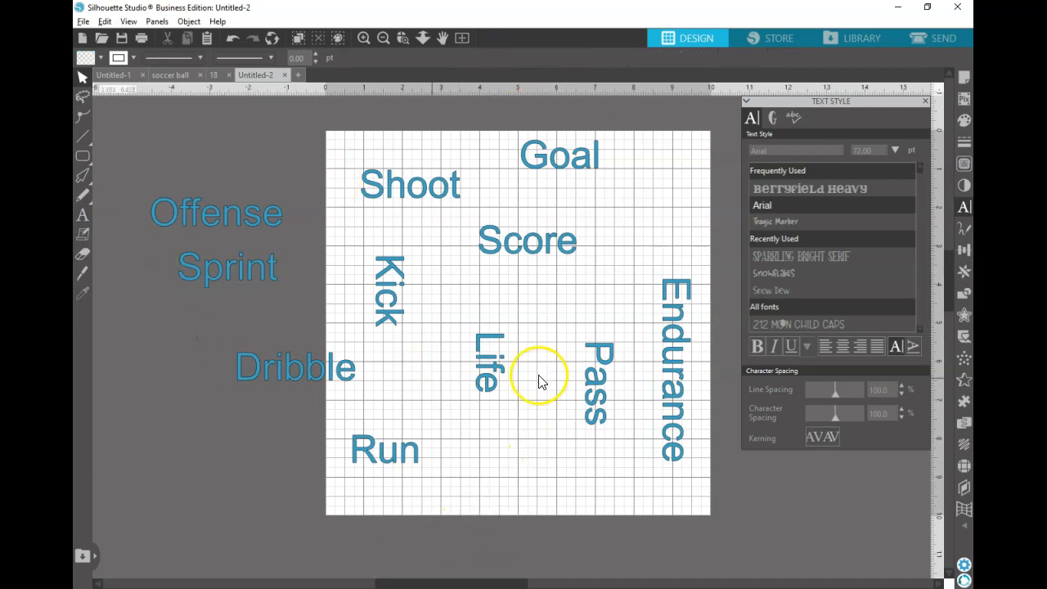
Step: Move "Endurance" into the page's upper right corner and enlarge it to about 117 pt, fitting it against the right edge
click(675, 304)
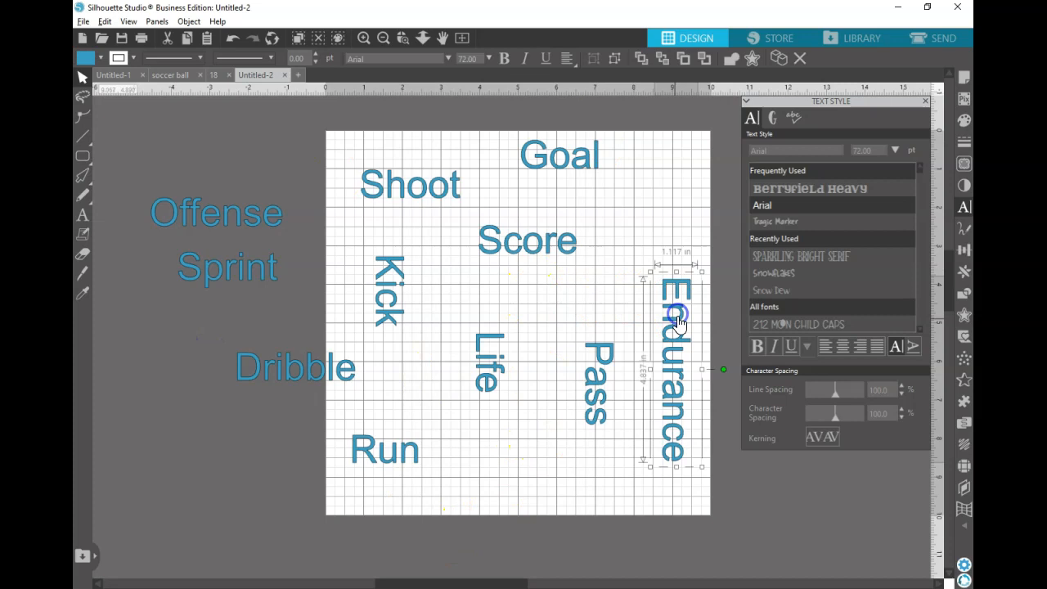
drag(676, 304, 687, 181)
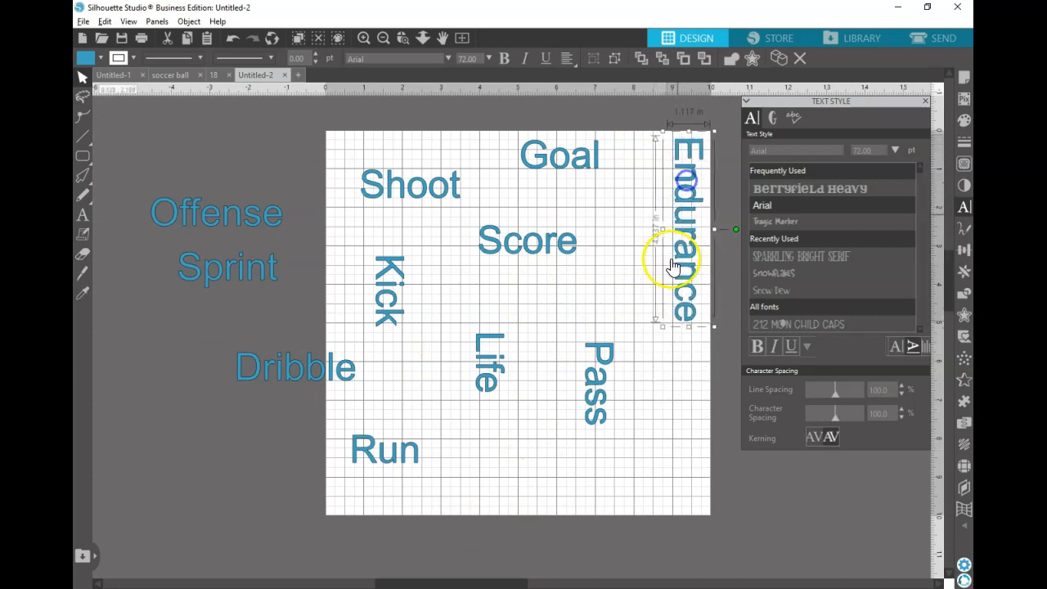
drag(660, 326, 613, 427)
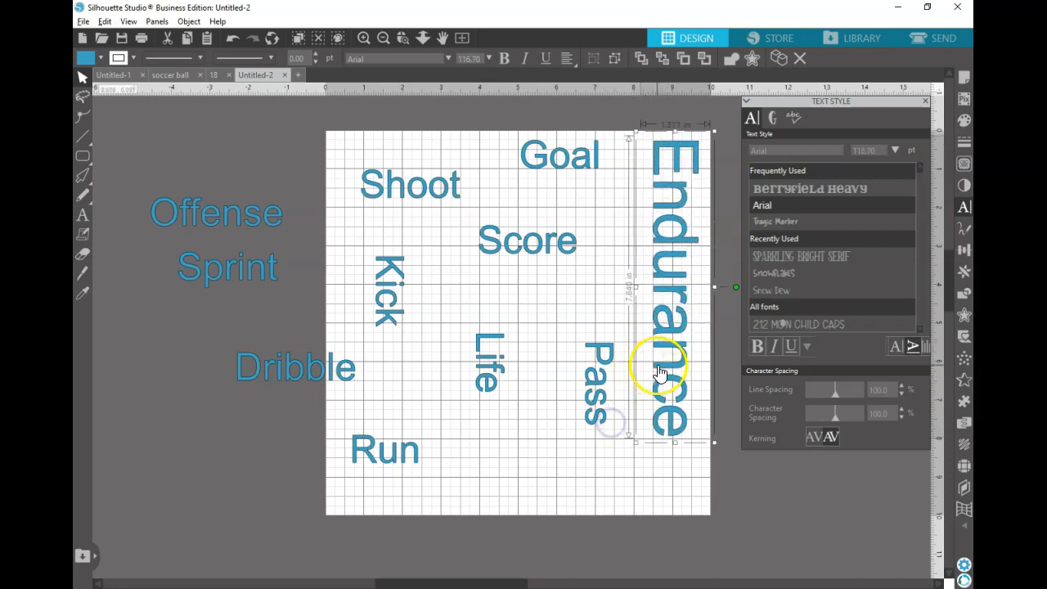
drag(658, 364, 664, 360)
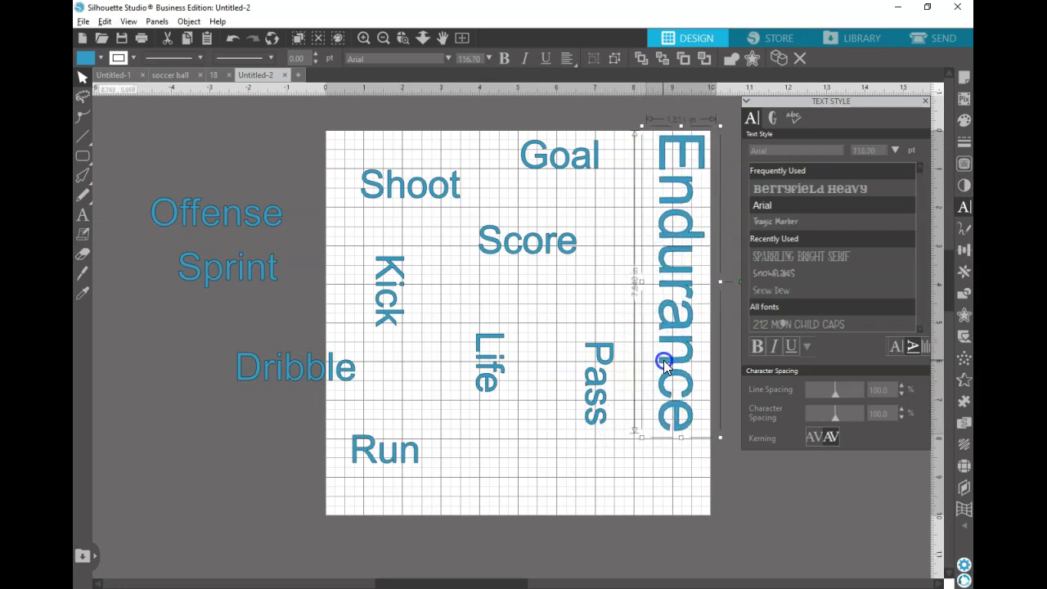
Step: Clear space beside "Endurance" by moving "Pass" to the left and "Goal" from the page's top down beside "Life"
click(599, 383)
drag(598, 382, 540, 374)
click(576, 157)
drag(579, 157, 473, 347)
Step: Place "Offense" along the page's top edge against "Endurance" and enlarge it to about 110 pt, with "Shoot" shifted slightly down
drag(325, 210, 622, 161)
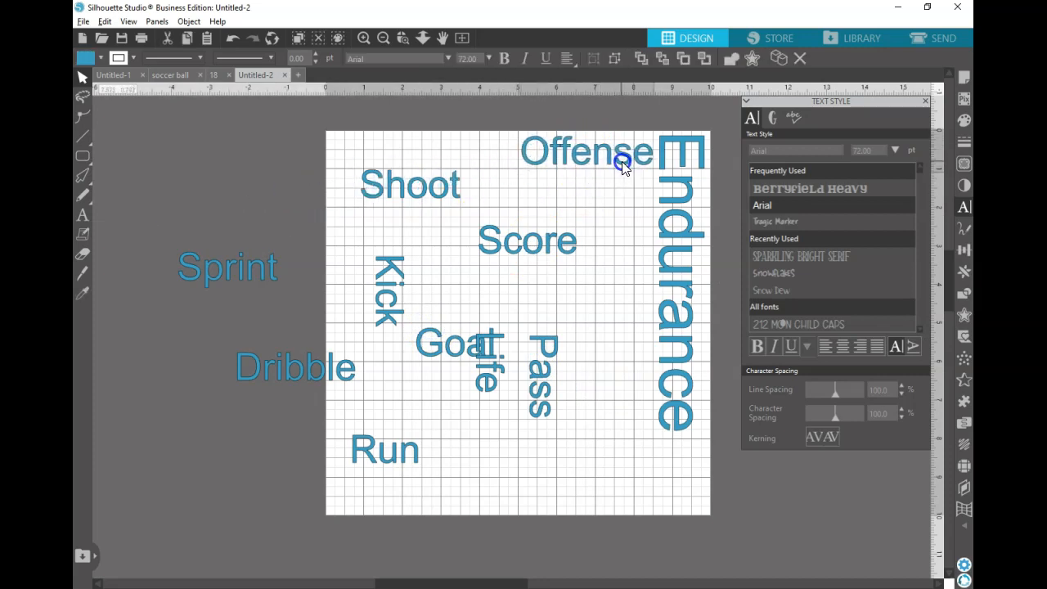
click(617, 160)
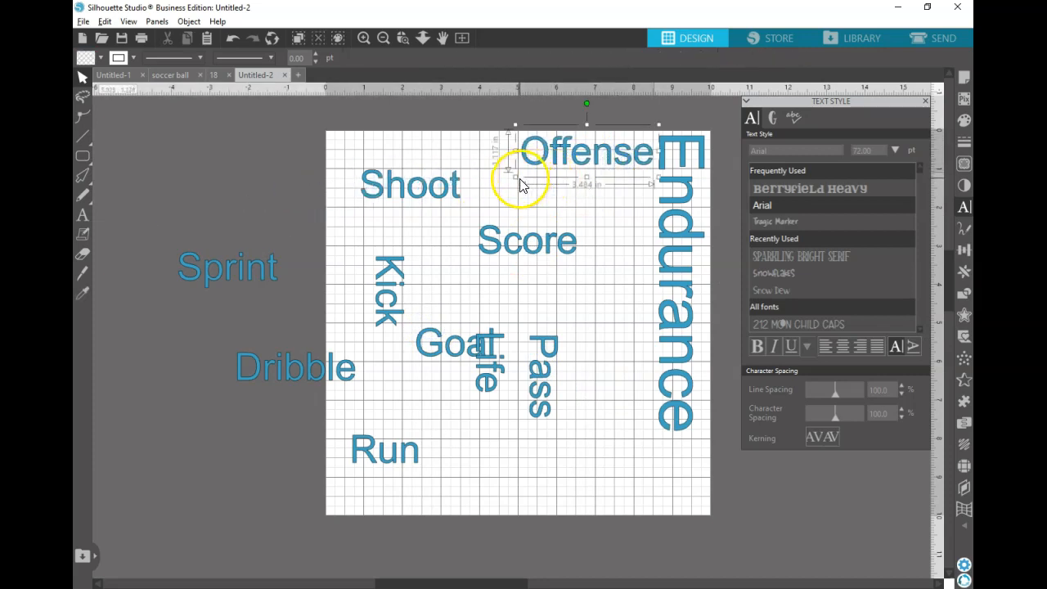
drag(511, 178, 432, 223)
click(432, 292)
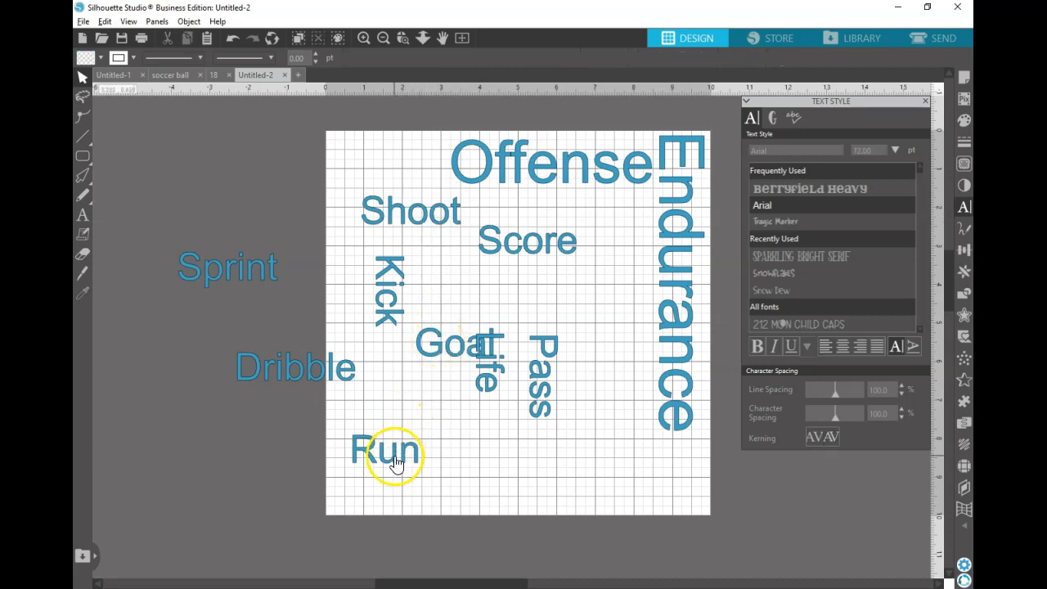
Step: Reposition "Run" and "Shoot" in the lower part of the page, and place "Life" enlarged in the page's upper left corner
drag(395, 463, 421, 445)
drag(481, 378, 483, 440)
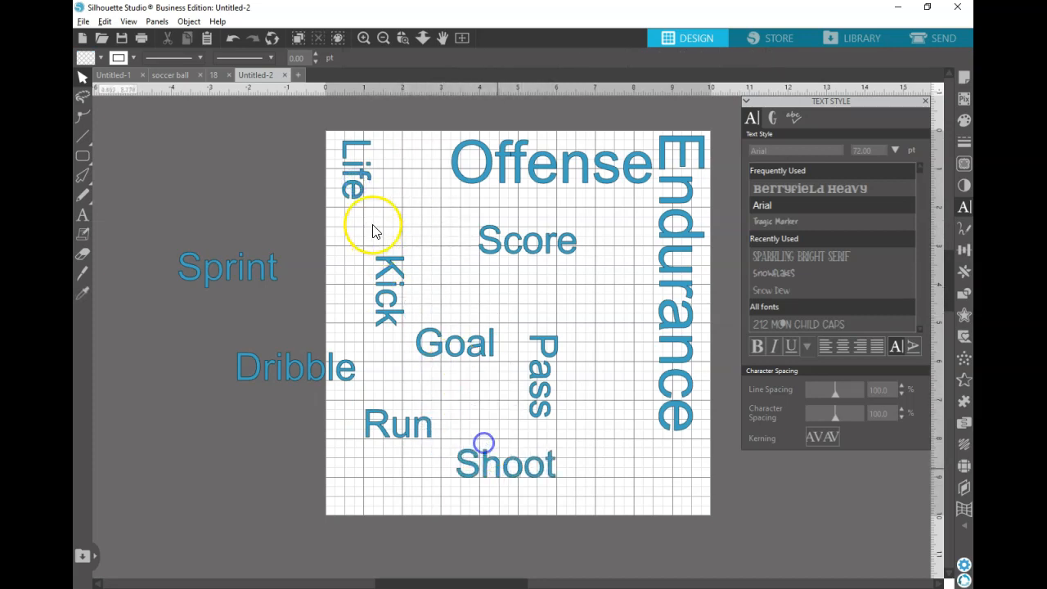
click(360, 206)
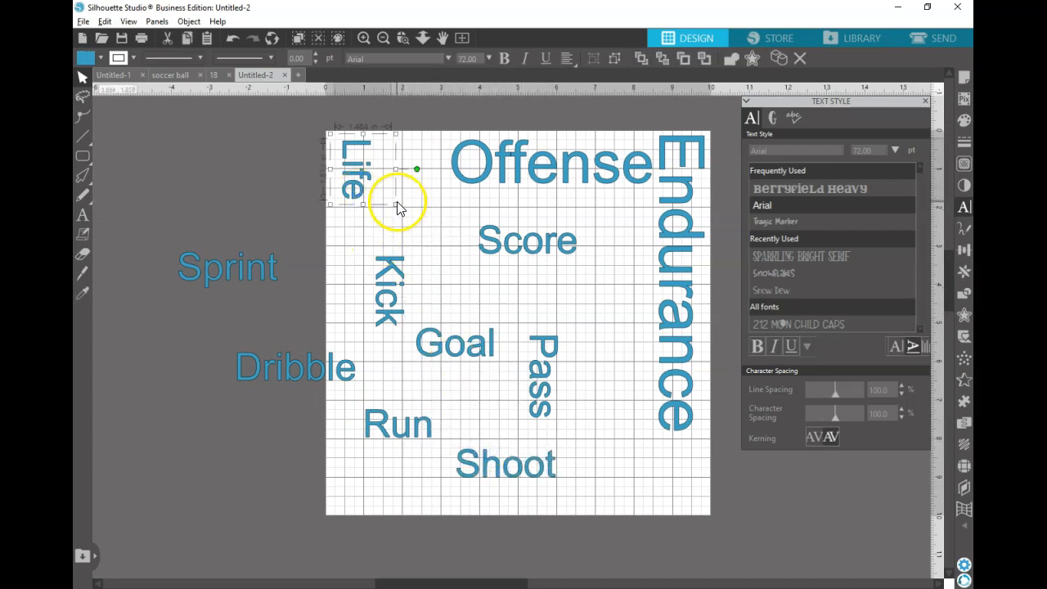
drag(396, 204, 635, 264)
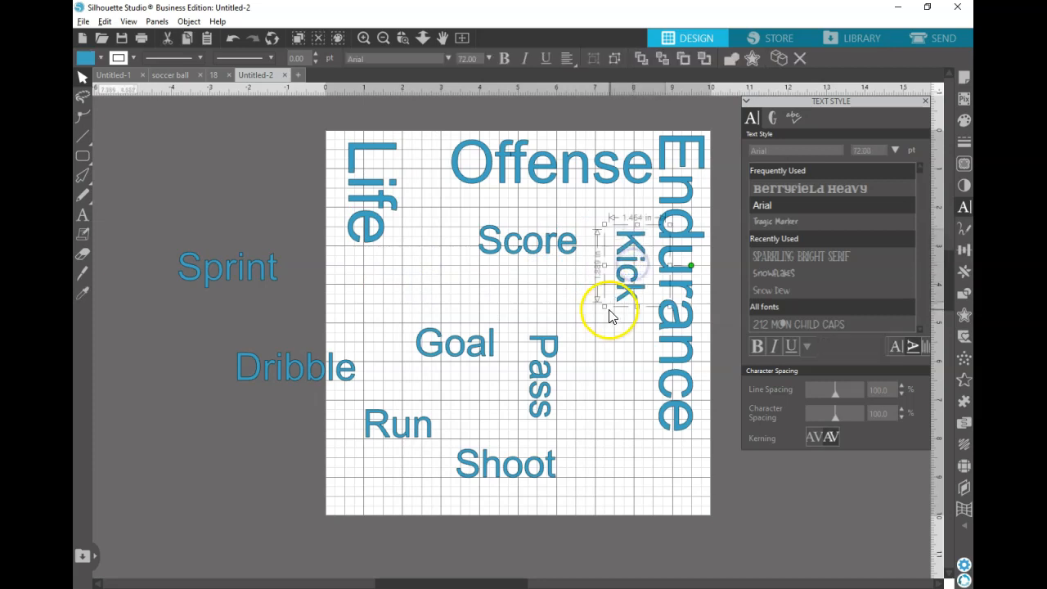
Step: Enlarge "Kick" to about 115 pt beside "Endurance" and move "Score" left, clear of it
drag(603, 305, 572, 352)
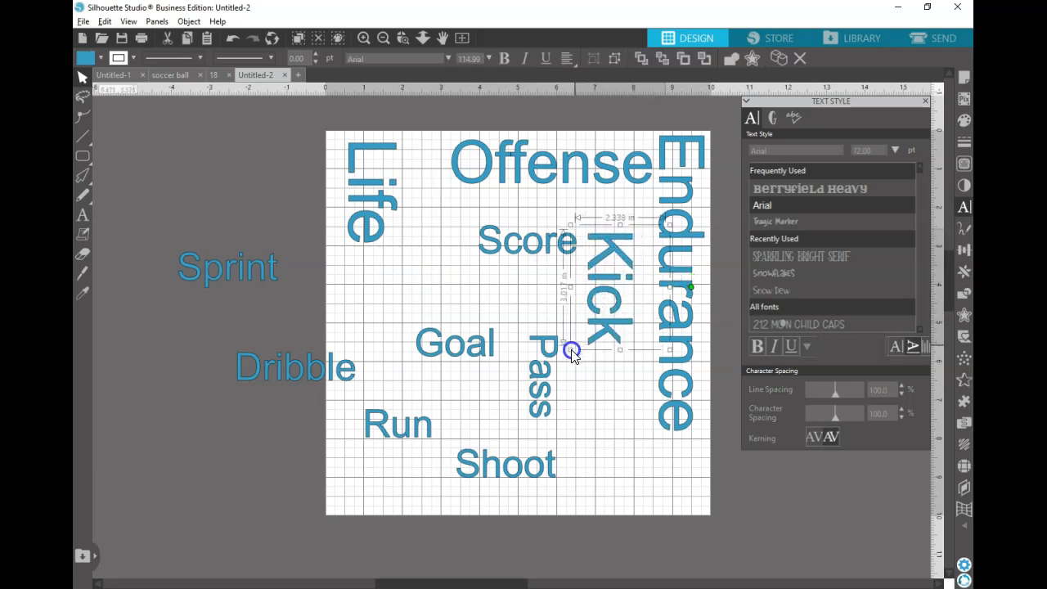
drag(612, 319, 617, 323)
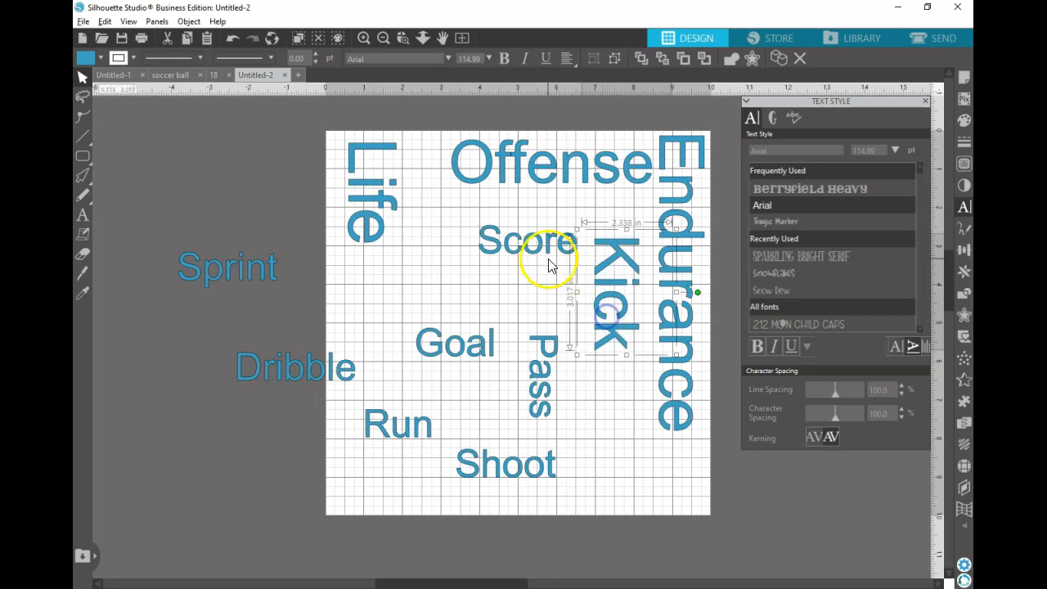
drag(547, 253, 506, 270)
click(311, 405)
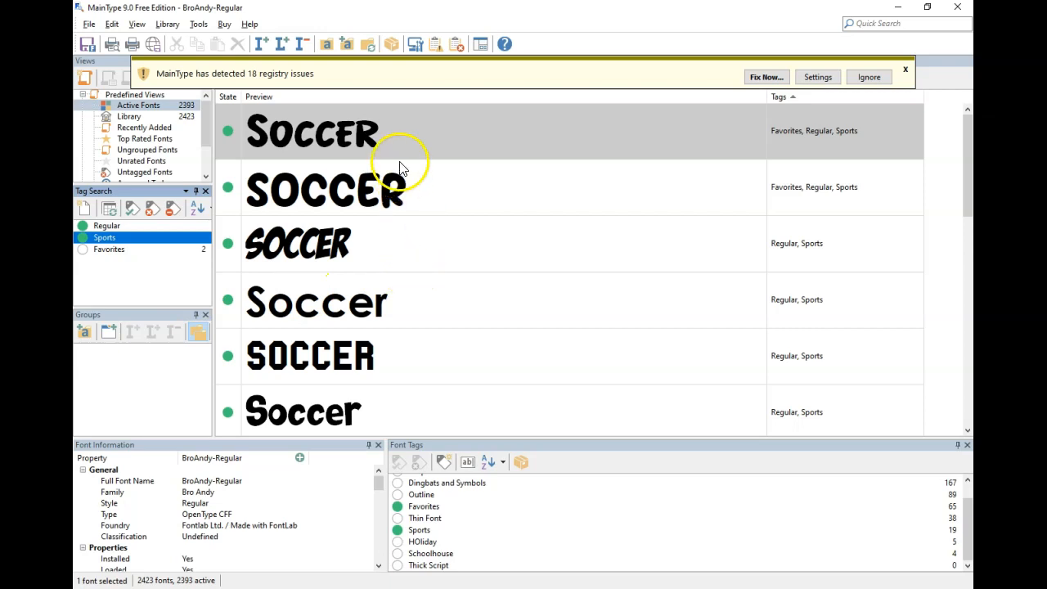
Step: Examine the fonts tagged Sports, selecting LW Varsity, PhysEd and The Bold Font to read their names
scroll(393, 254, down, 5)
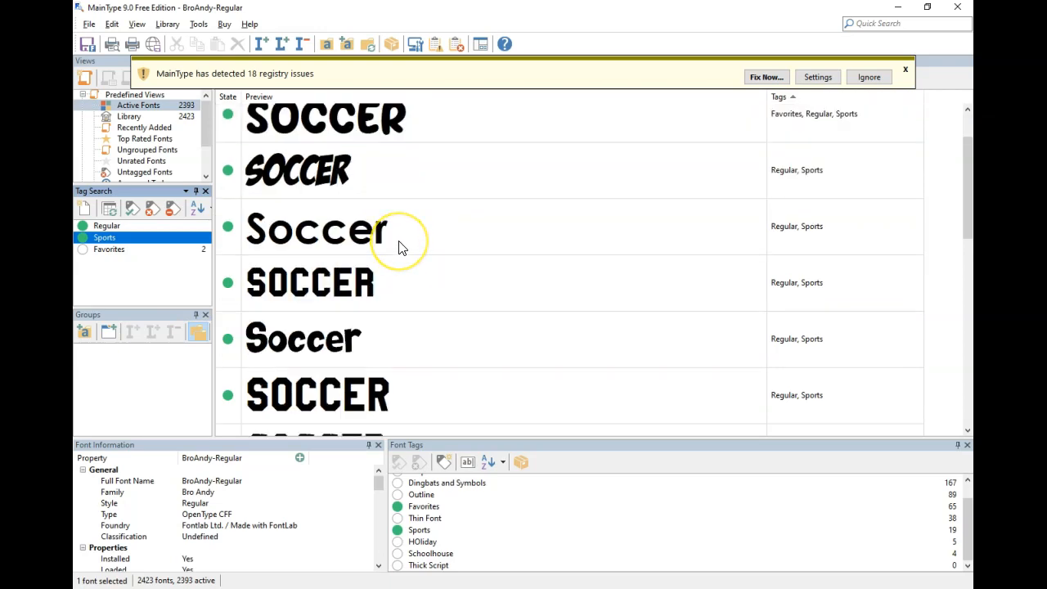
scroll(401, 248, down, 9)
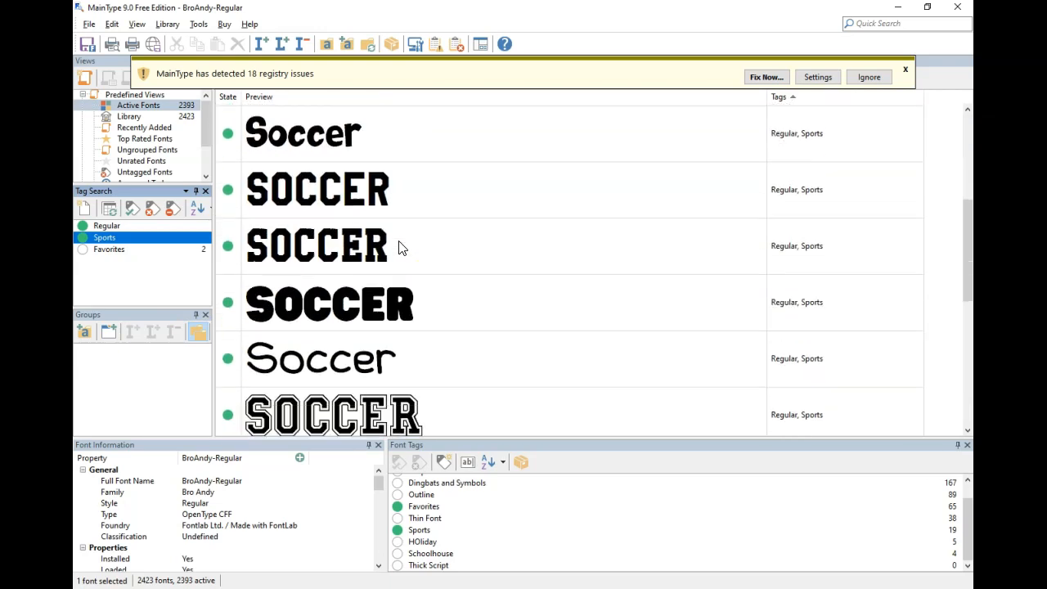
click(420, 298)
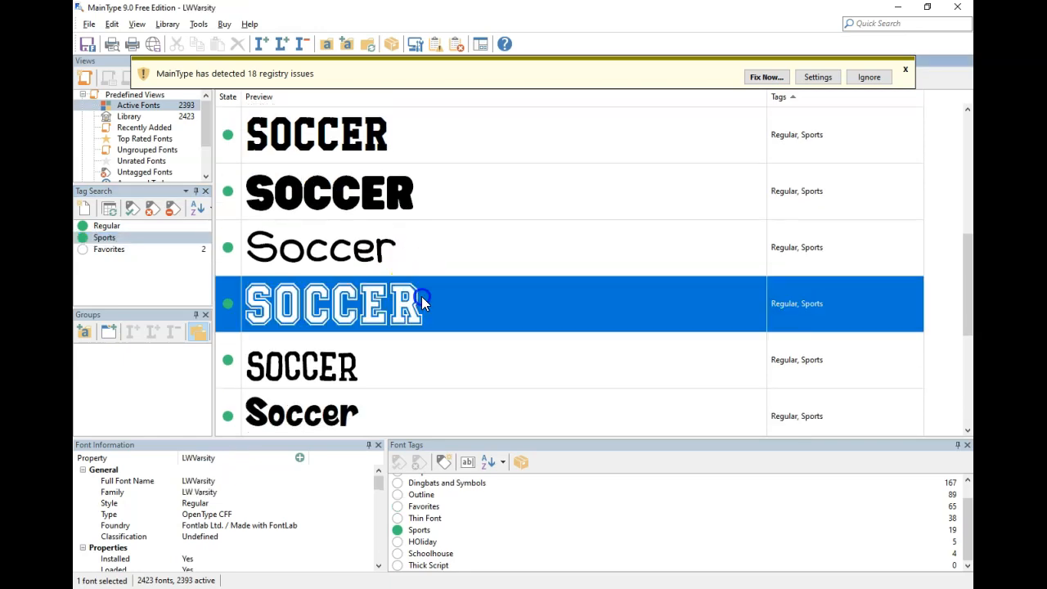
scroll(421, 297, down, 5)
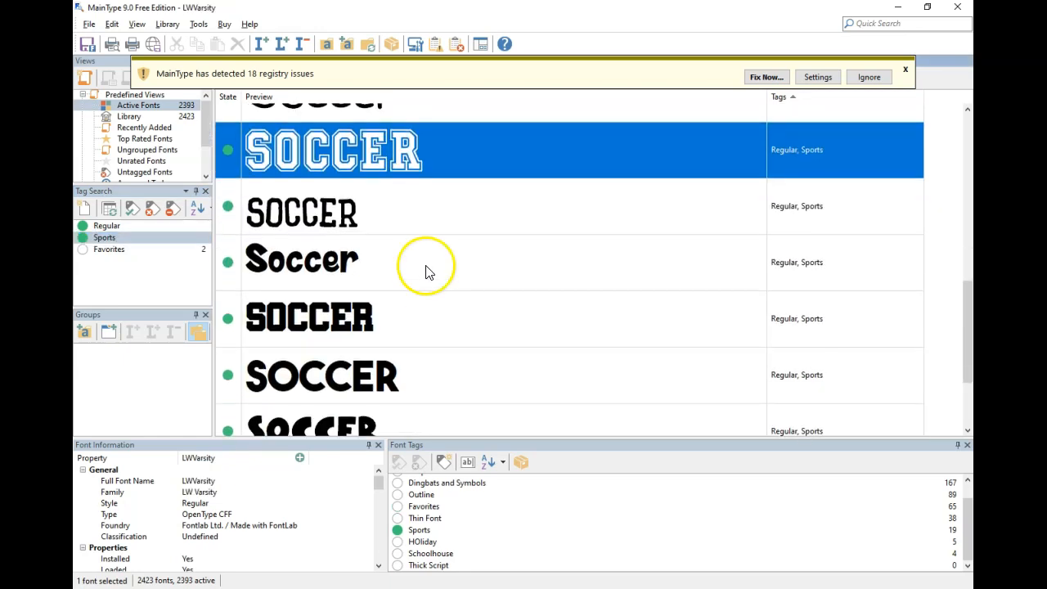
click(435, 224)
scroll(442, 303, down, 3)
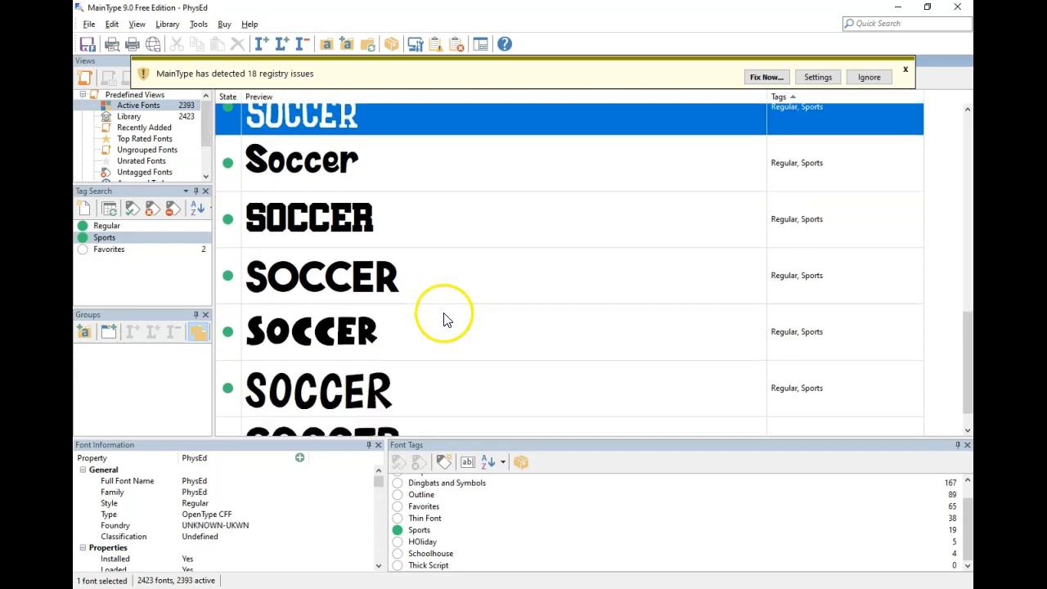
click(465, 288)
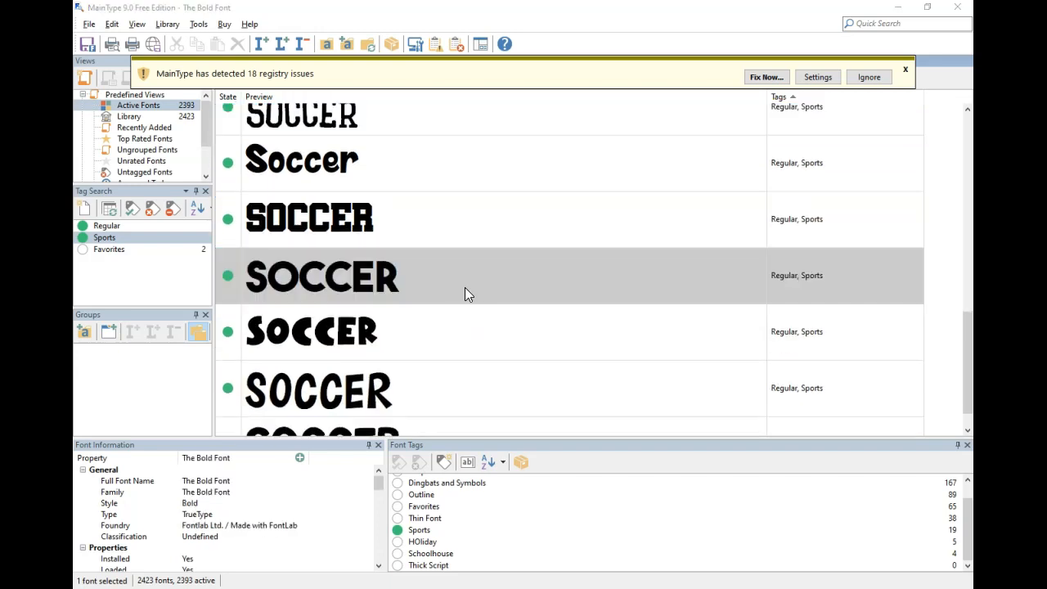
Step: Switch back to Silhouette Studio and set the word "Score" in the LW Varsity font
key(alt+Tab)
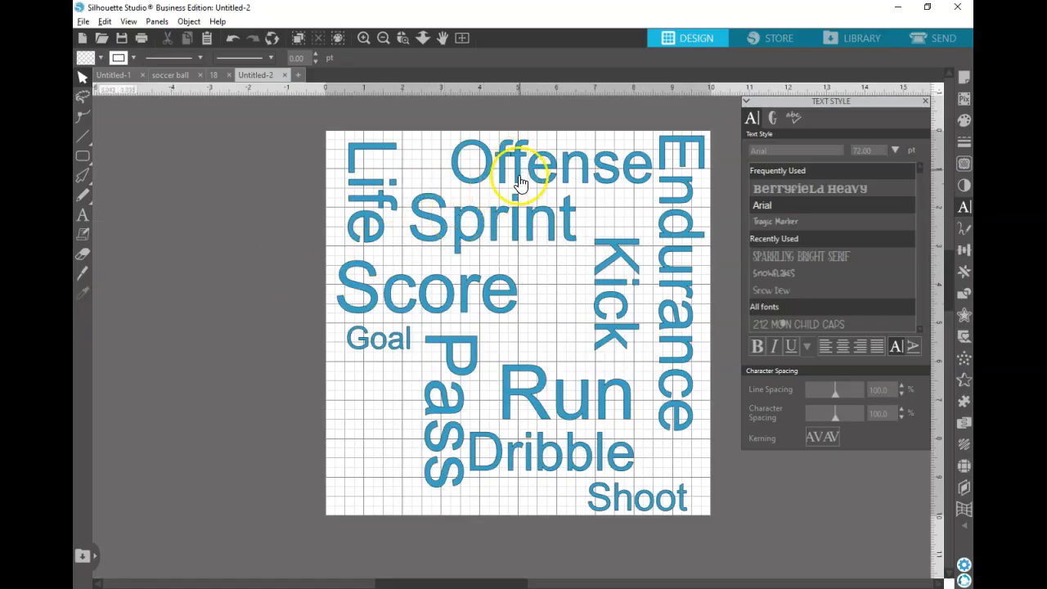
click(461, 300)
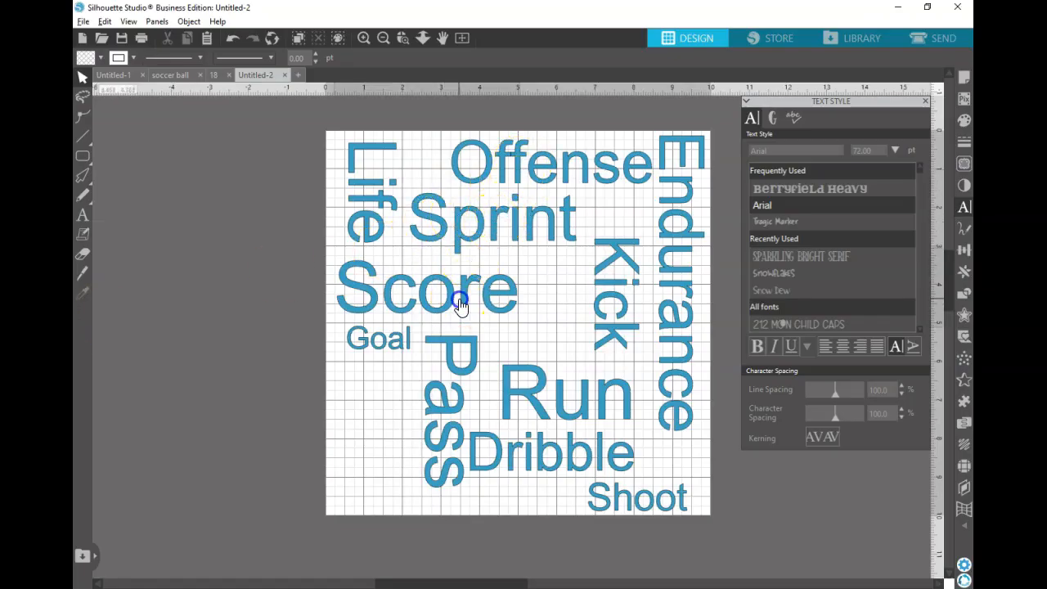
click(790, 152)
text(lw)
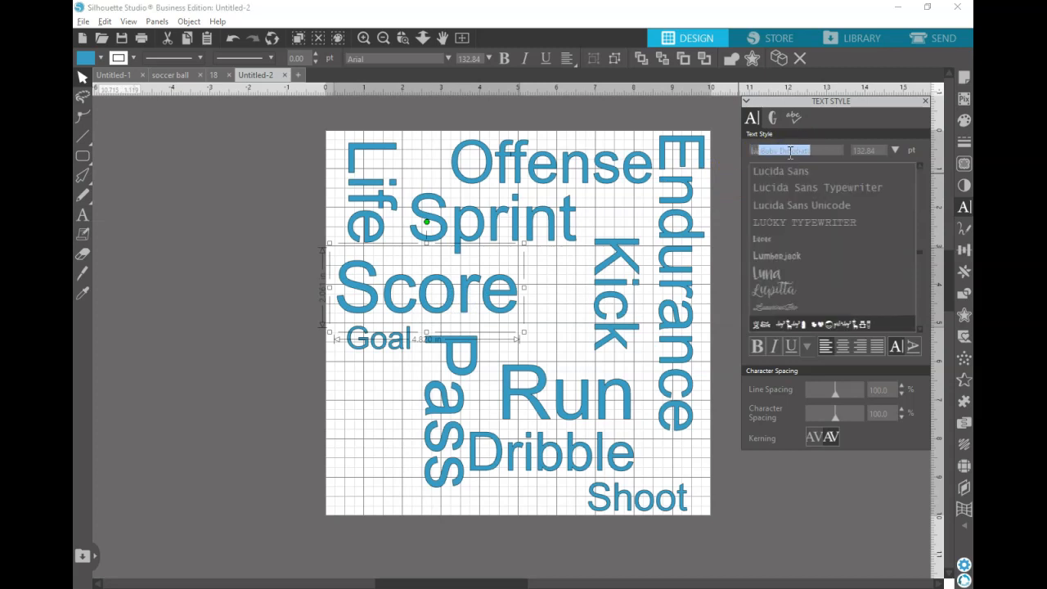
scroll(792, 202, down, 2)
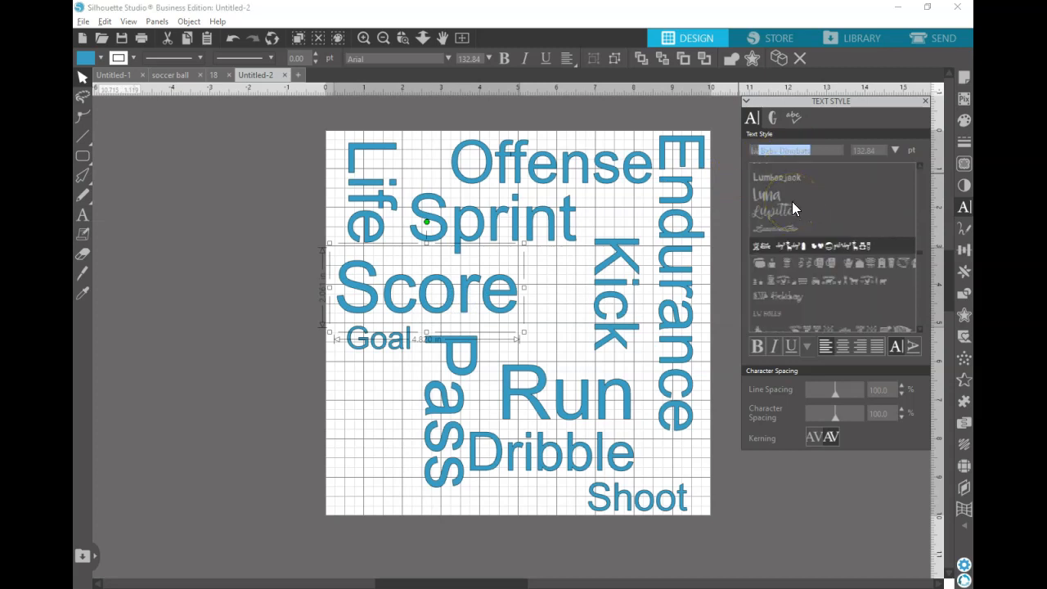
scroll(780, 305, down, 3)
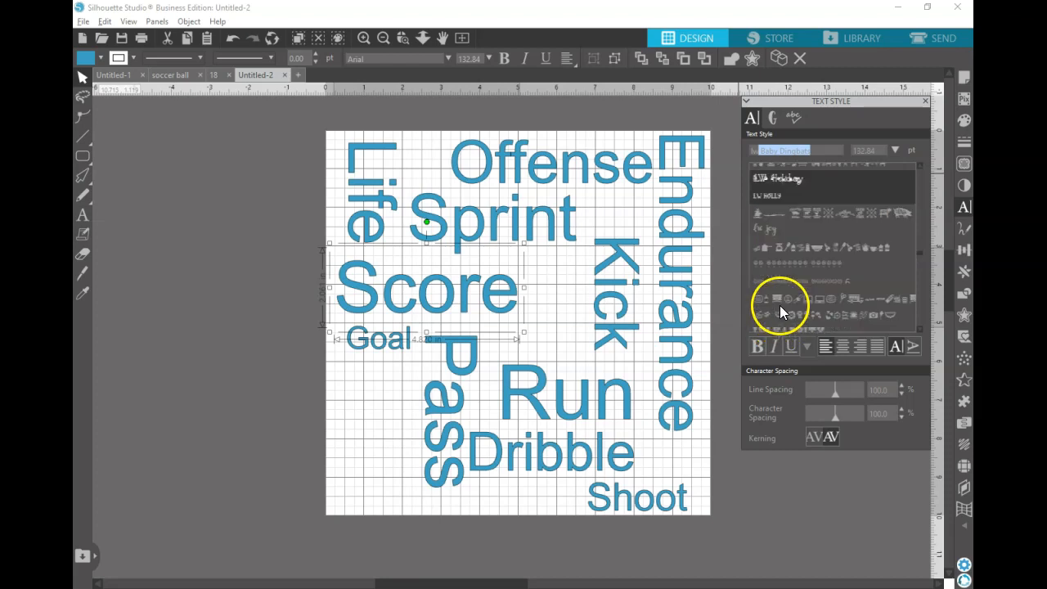
scroll(806, 282, down, 3)
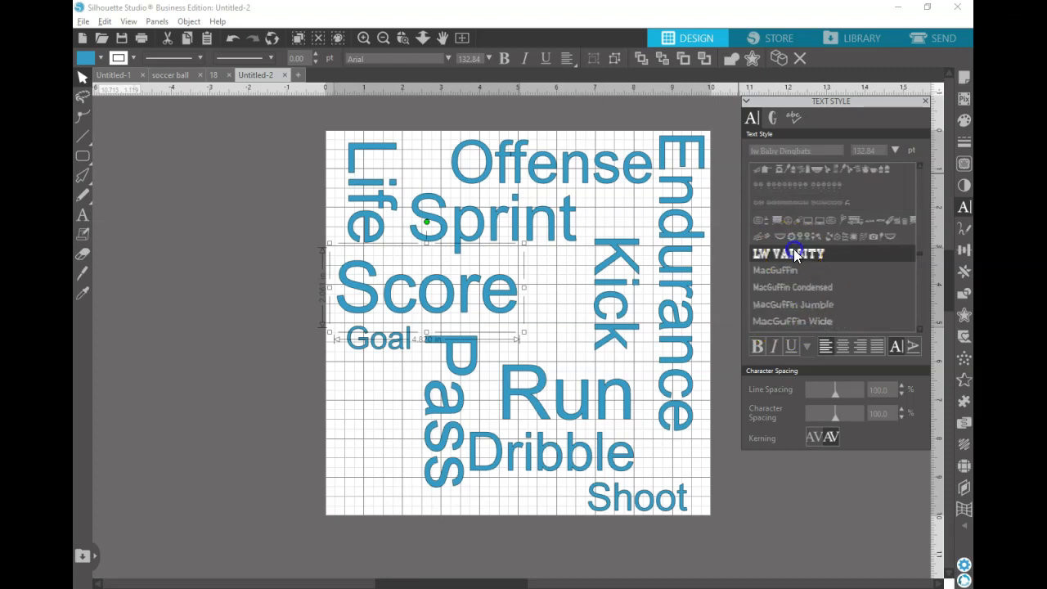
click(794, 252)
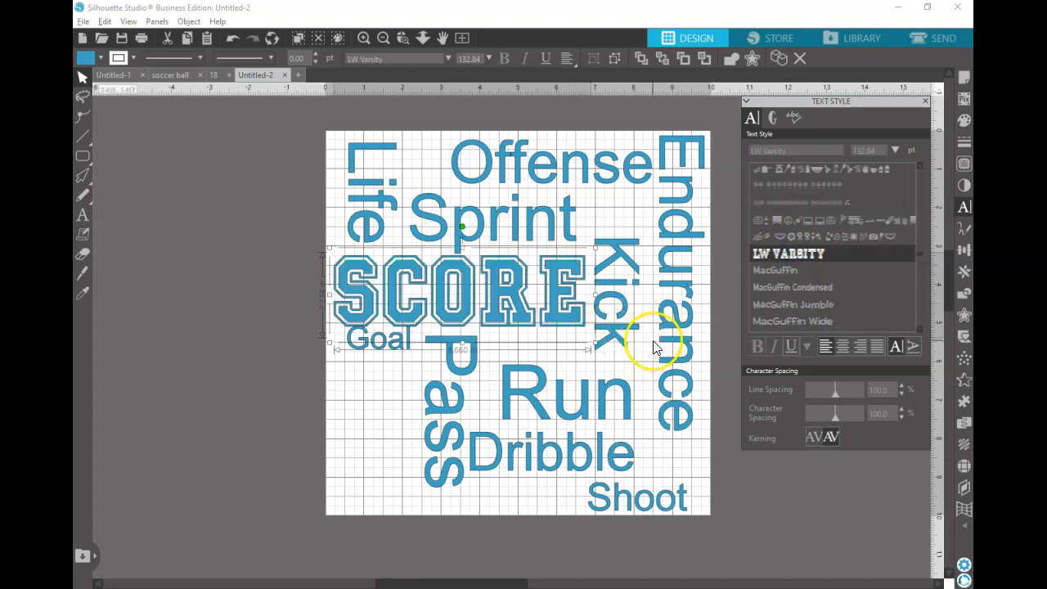
Step: Copy the text style of "Score" to "Shoot" and shrink it to about 65 pt to fit the page's lower right corner
click(638, 501)
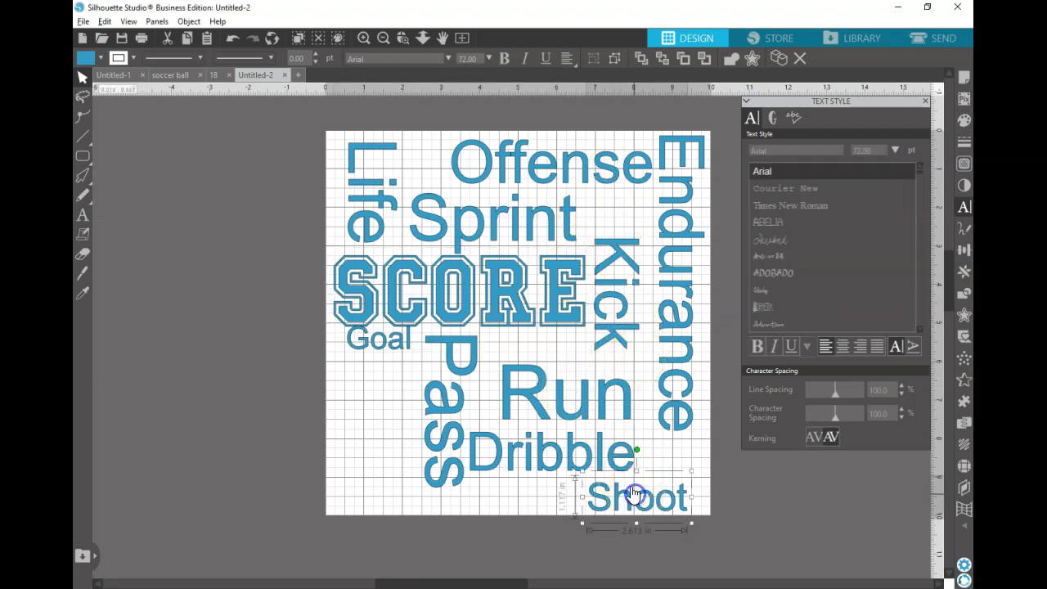
click(575, 290)
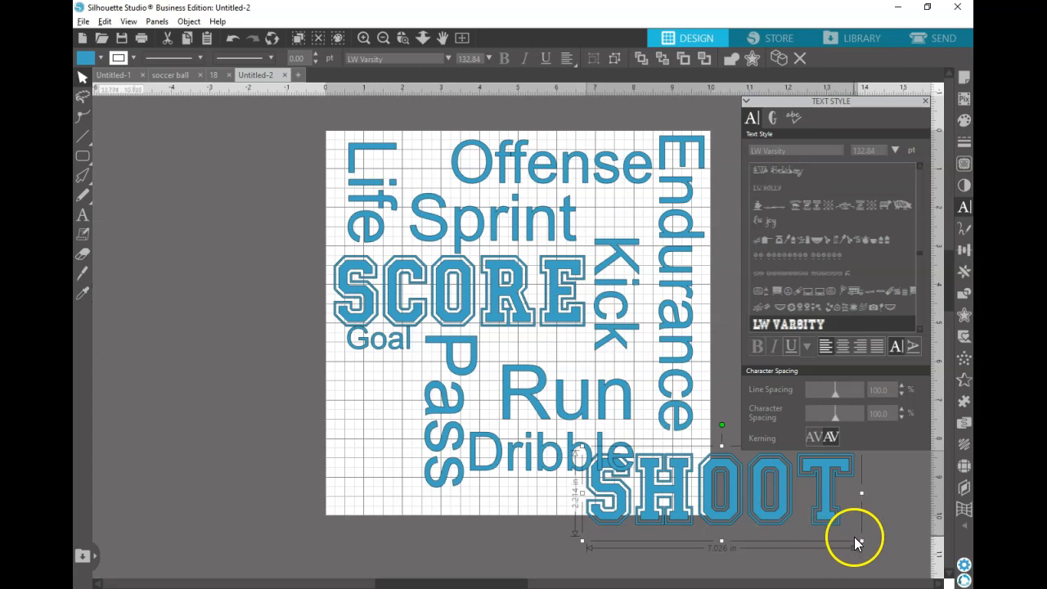
drag(863, 540, 692, 507)
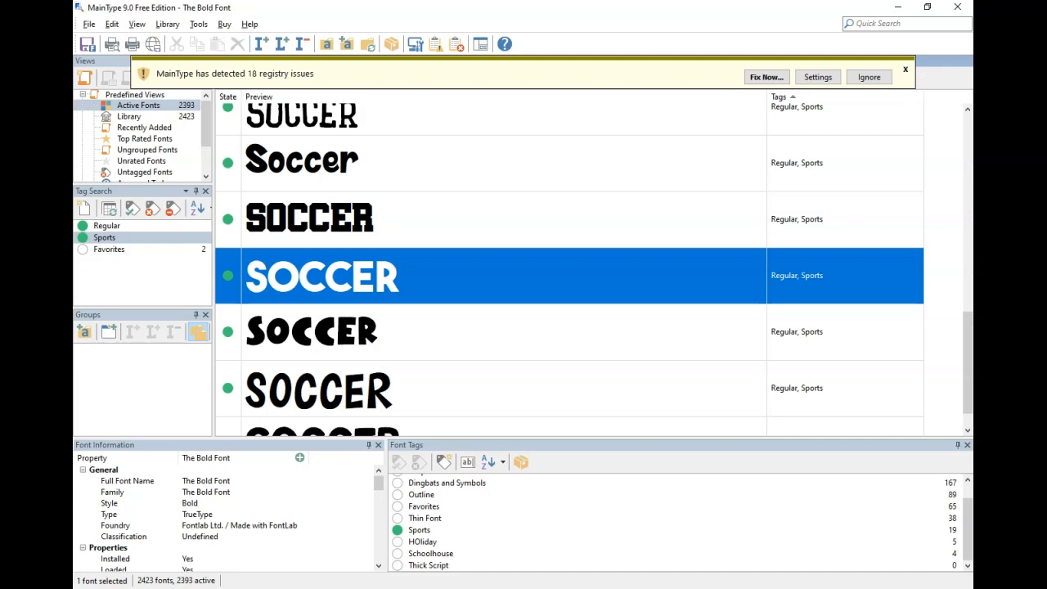
Step: Switch back to Silhouette Studio and set the word "Offense" in the PhysEd font
mouse_move(59, 327)
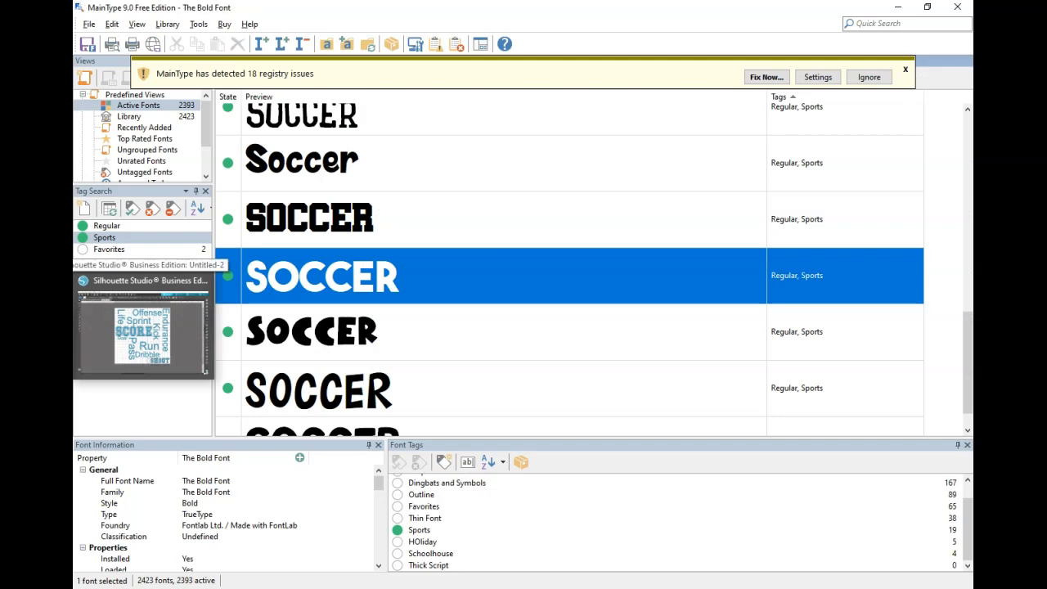
click(79, 328)
click(383, 431)
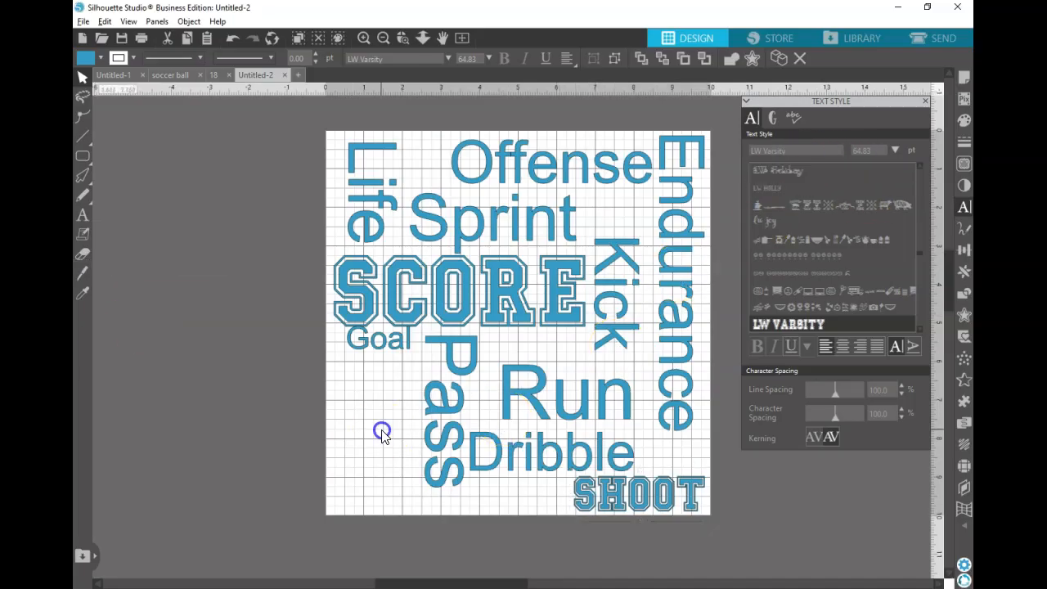
click(510, 136)
click(773, 147)
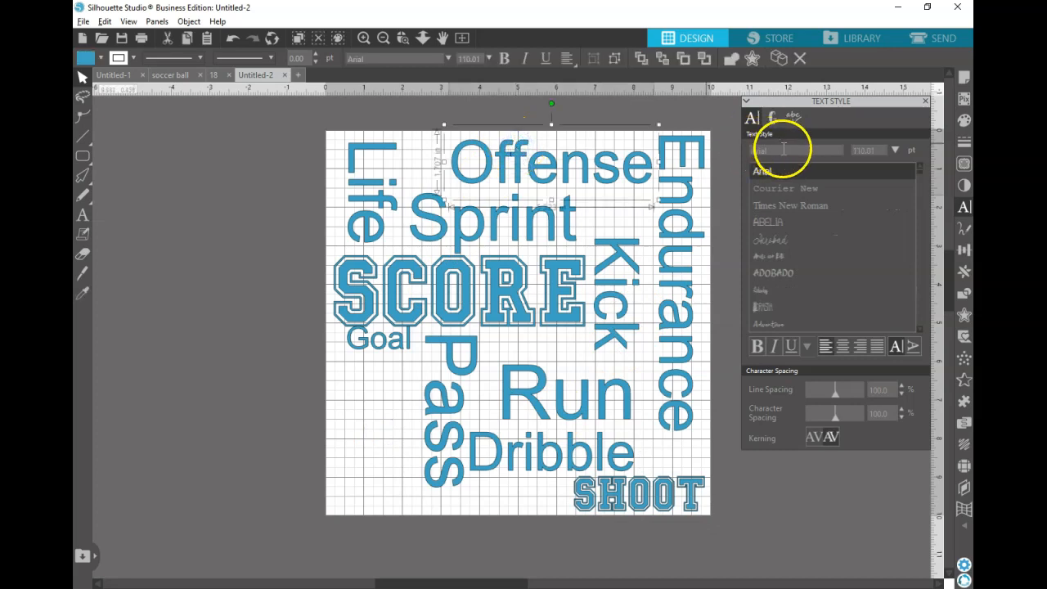
double_click(784, 149)
click(784, 149)
text(phy)
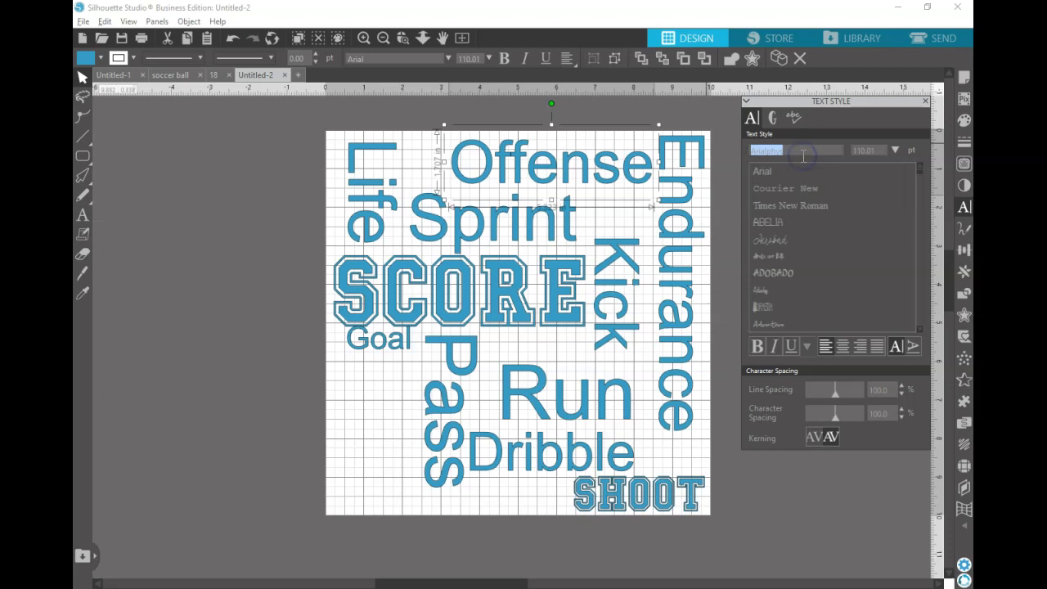
text(physEd)
click(777, 327)
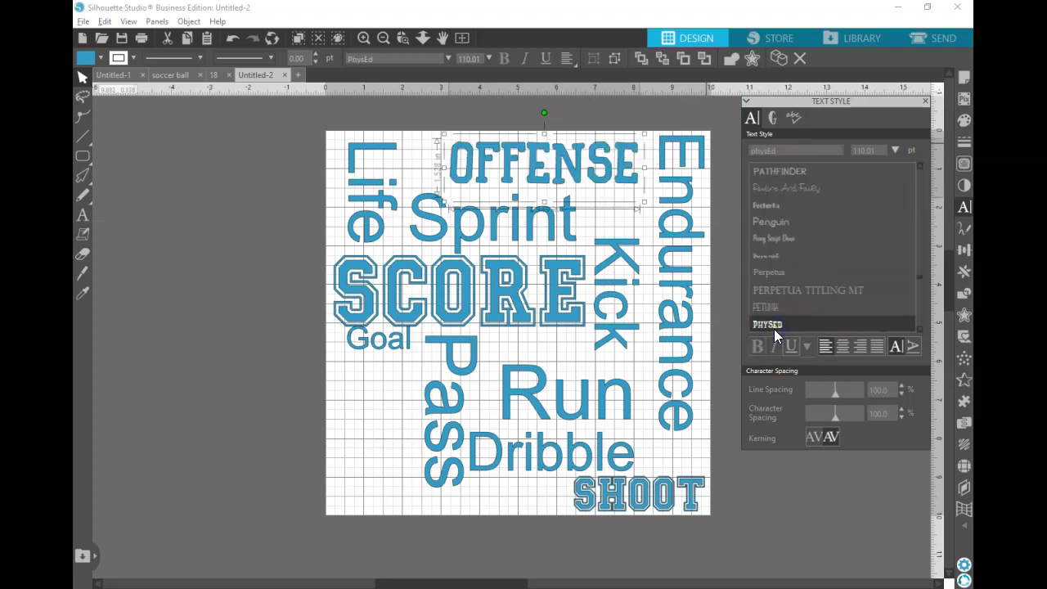
Step: Copy the text style of "Offense" to "Goal" and move "Goal" down, clear of "Score"
click(385, 347)
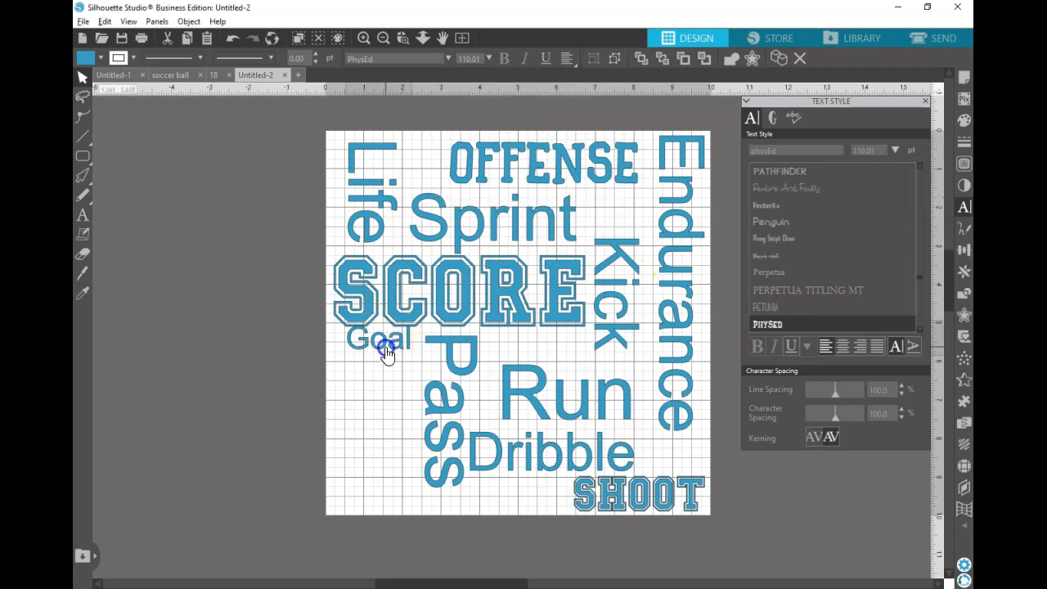
key(i)
click(479, 178)
drag(388, 351, 377, 381)
Step: Set "Endurance" in The Bold Font and fit it inside the page's right edge above "Shoot" at about 113 pt
click(691, 285)
click(805, 152)
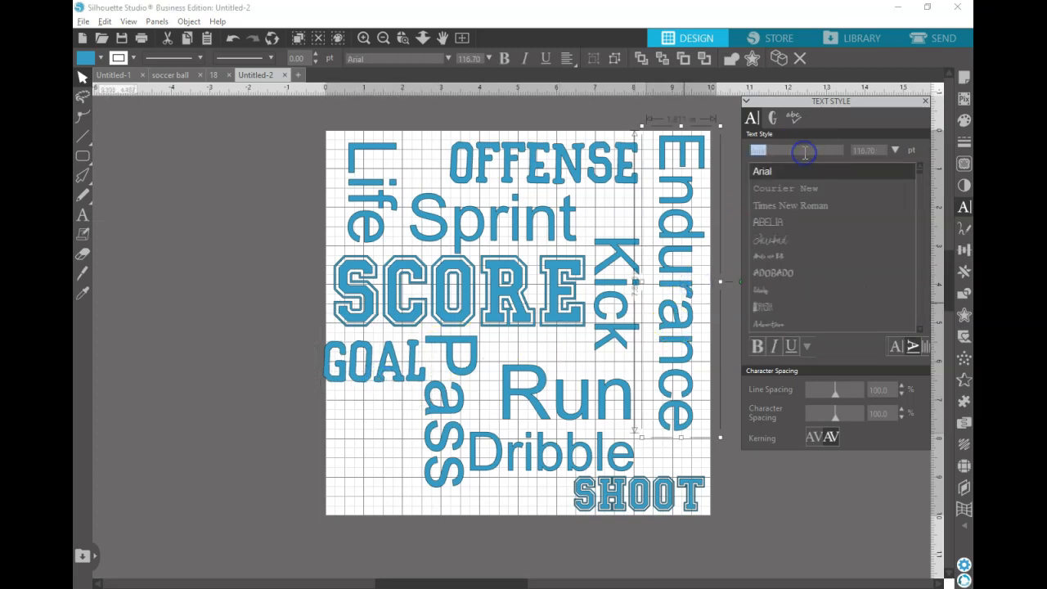
text(the bold Font)
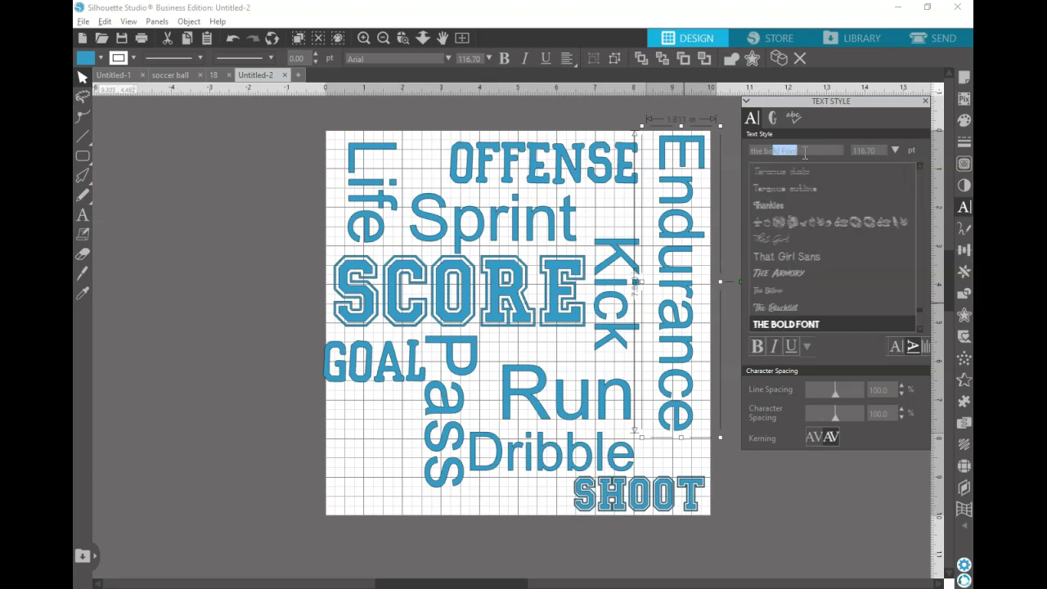
key(Return)
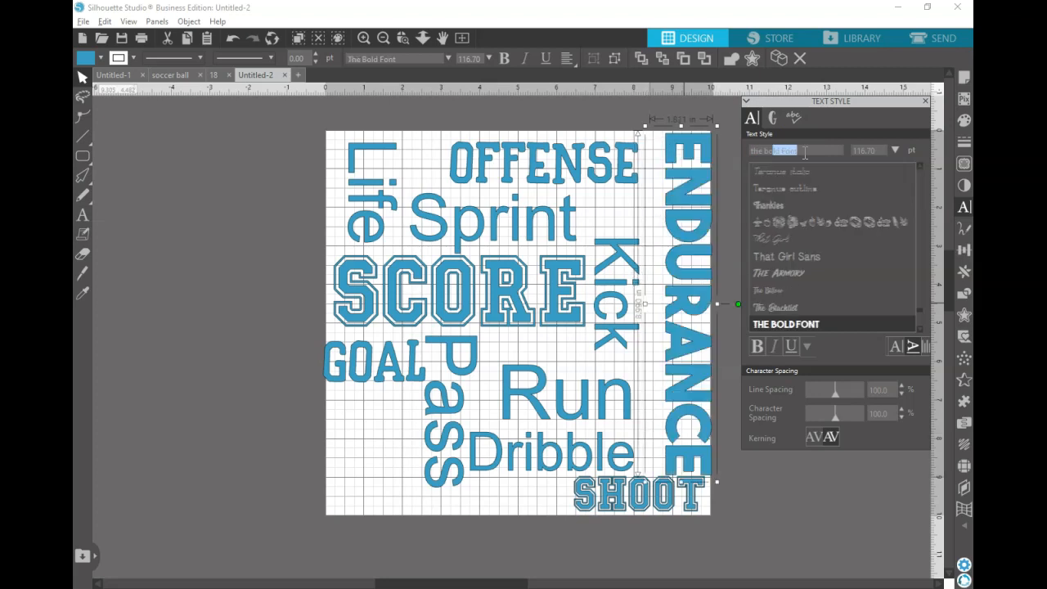
drag(693, 312, 681, 312)
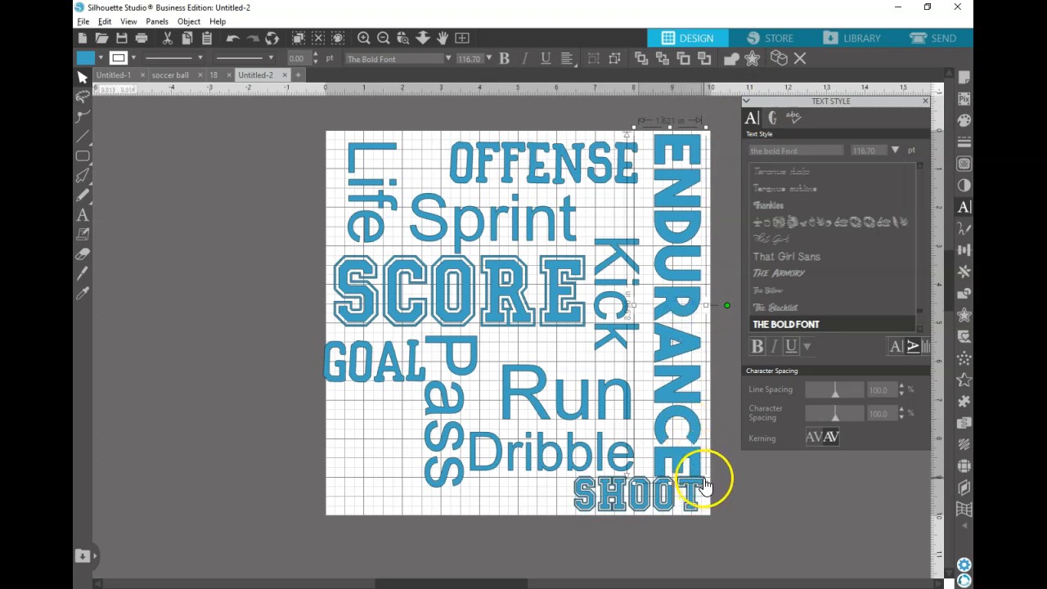
drag(705, 482, 703, 473)
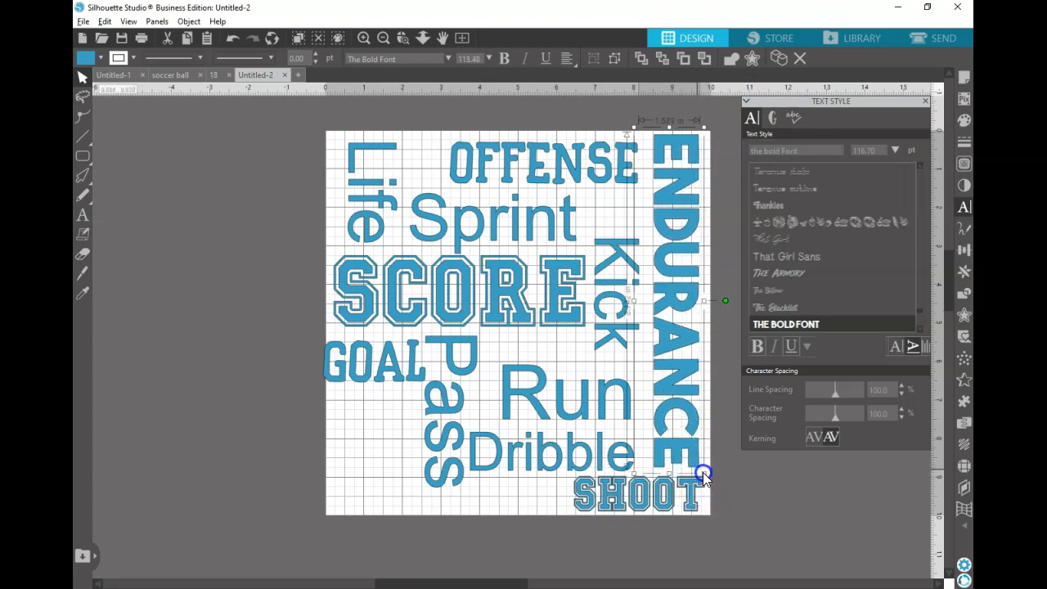
Step: Copy the text style of "Endurance" to the word "Sprint"
click(509, 216)
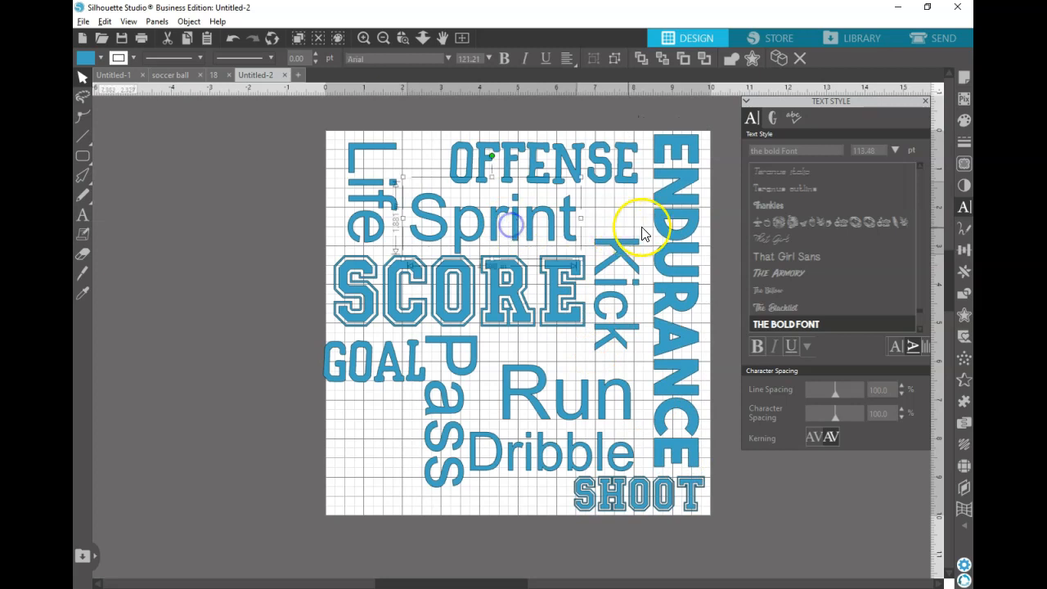
key(i)
click(662, 224)
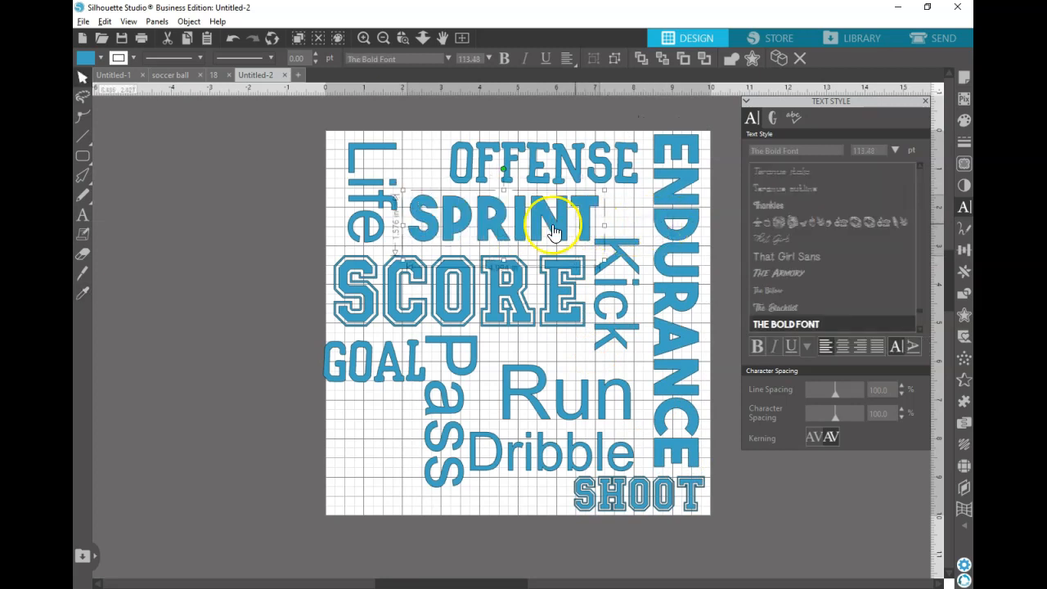
Step: Copy the text style of "Goal" to "Life" and move "Life" slightly down and left above "Score"
click(375, 203)
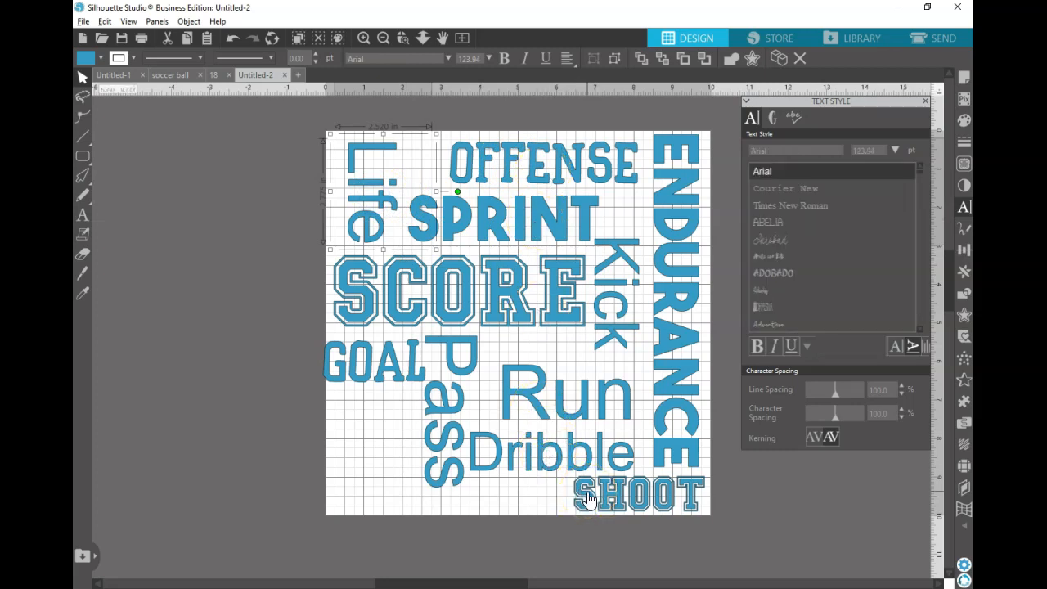
click(413, 377)
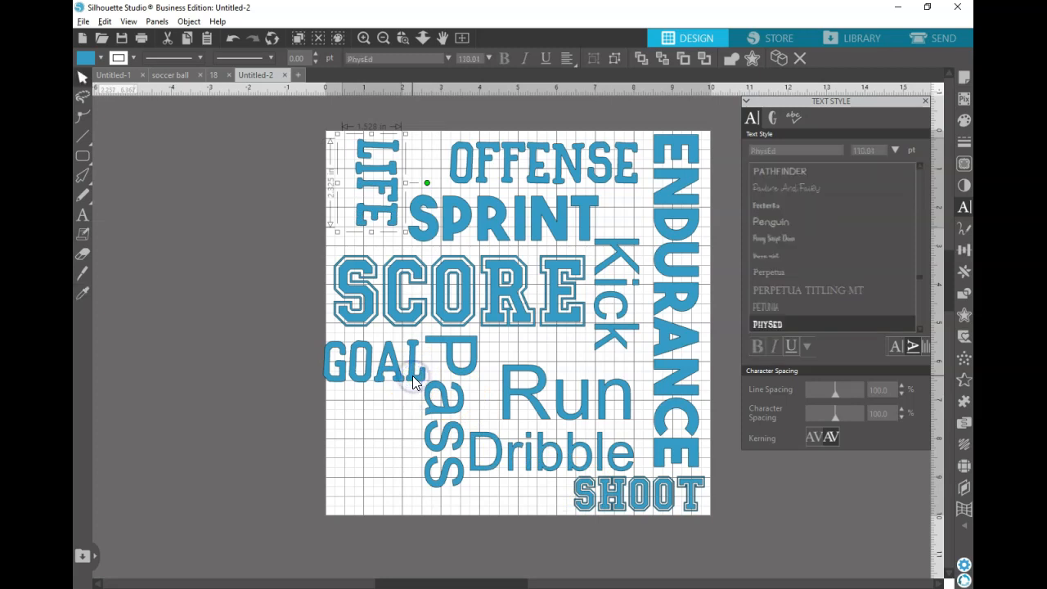
drag(352, 211, 373, 229)
click(486, 218)
key(i)
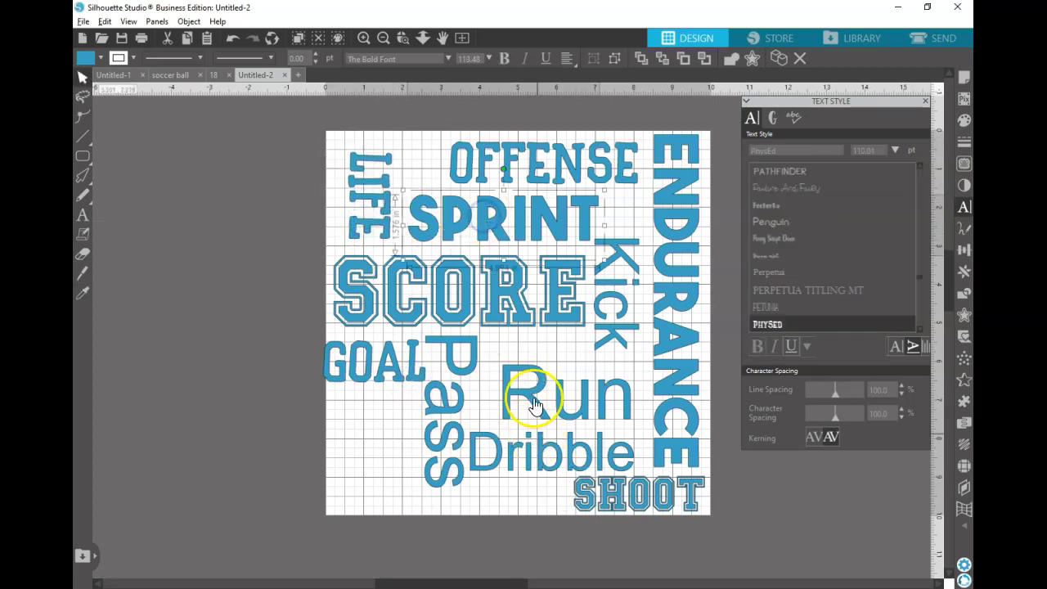
click(535, 391)
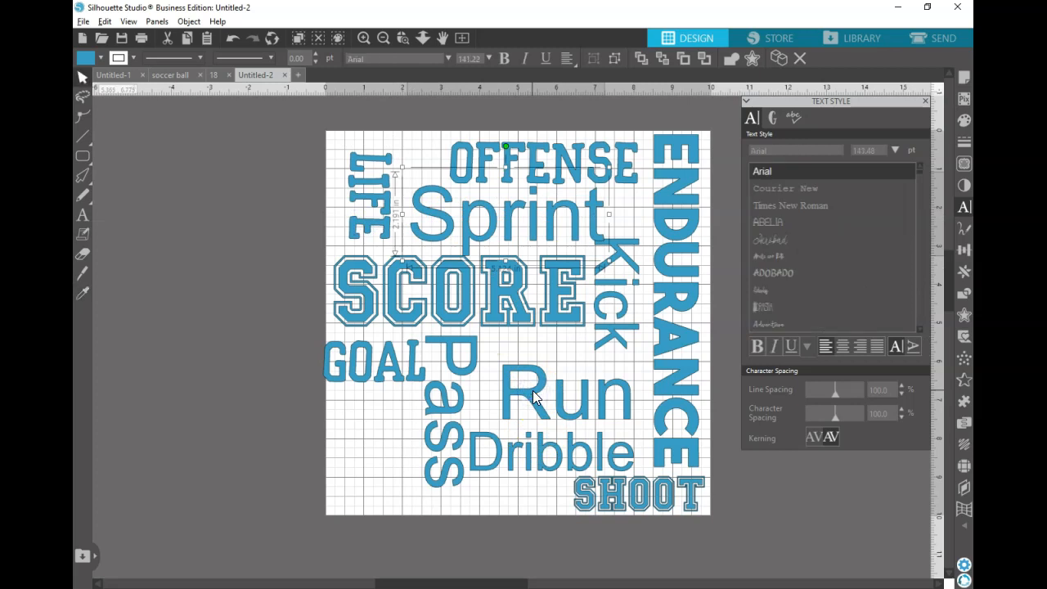
key(ctrl+z)
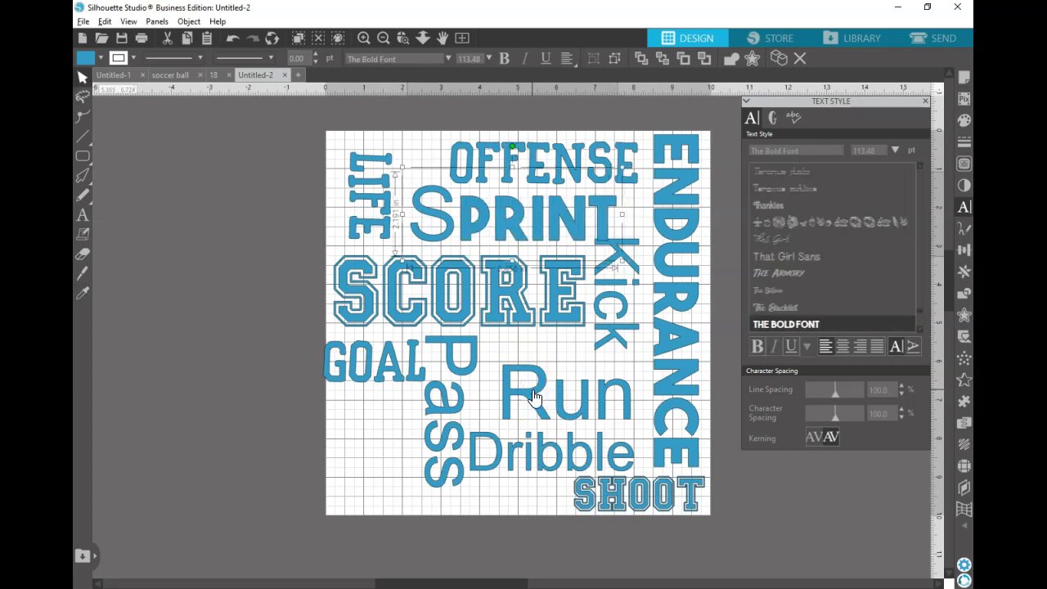
click(533, 393)
click(536, 228)
Step: Copy the text style of "Sprint" to the word "Run"
click(532, 386)
key(i)
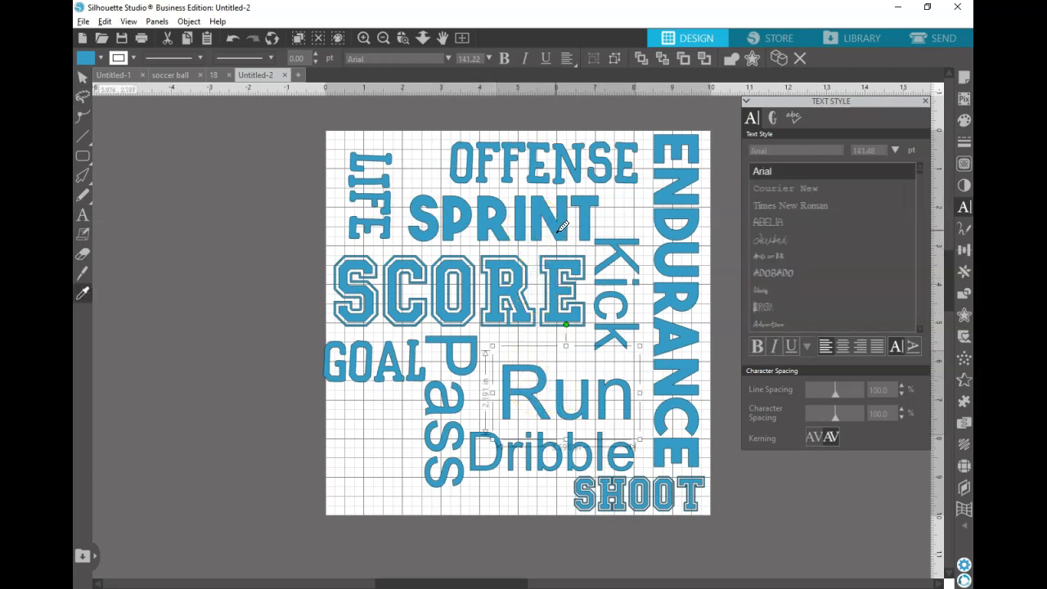
click(557, 231)
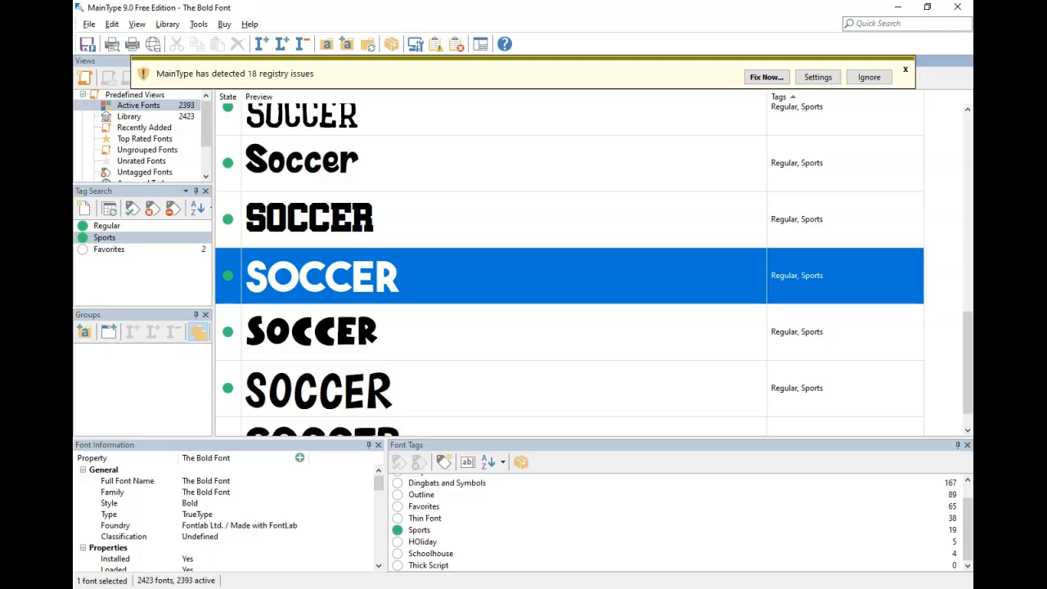
Step: Switch to MainType and examine more fonts tagged Sports, selecting DINOTOONS to read its name
scroll(367, 252, up, 3)
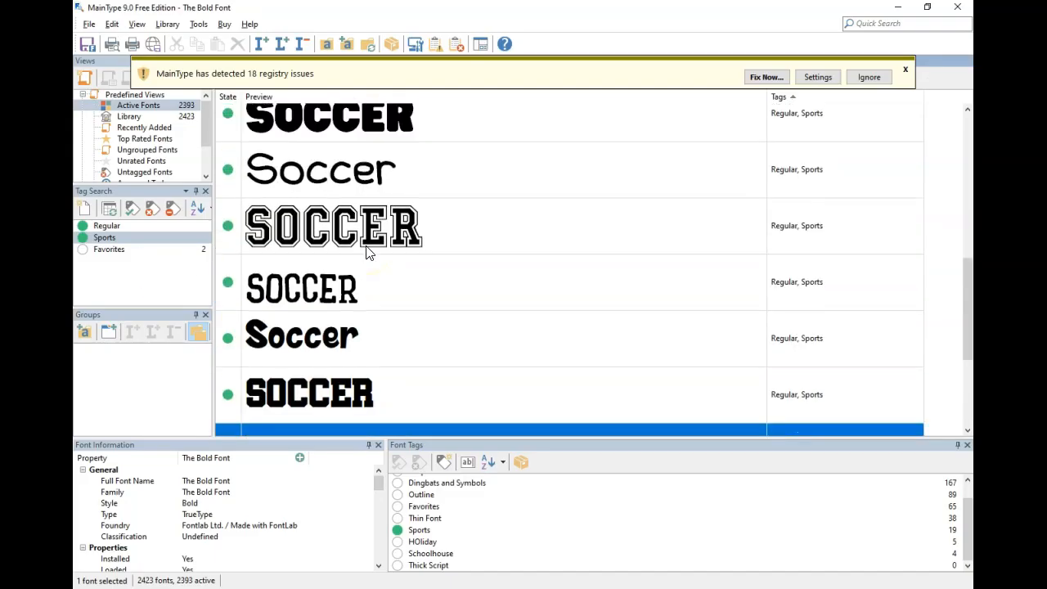
scroll(366, 252, up, 2)
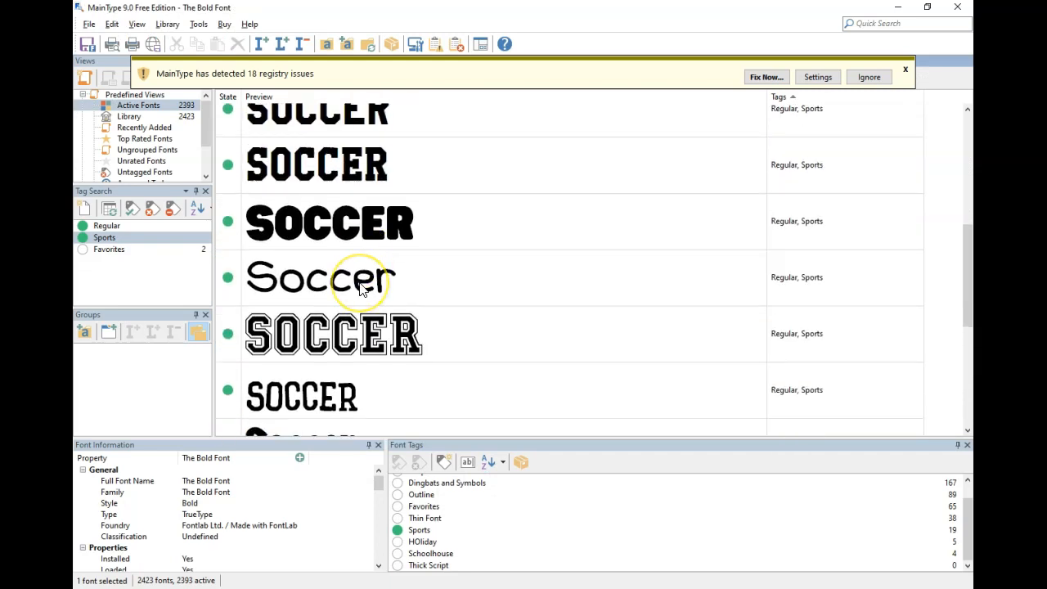
scroll(361, 288, up, 4)
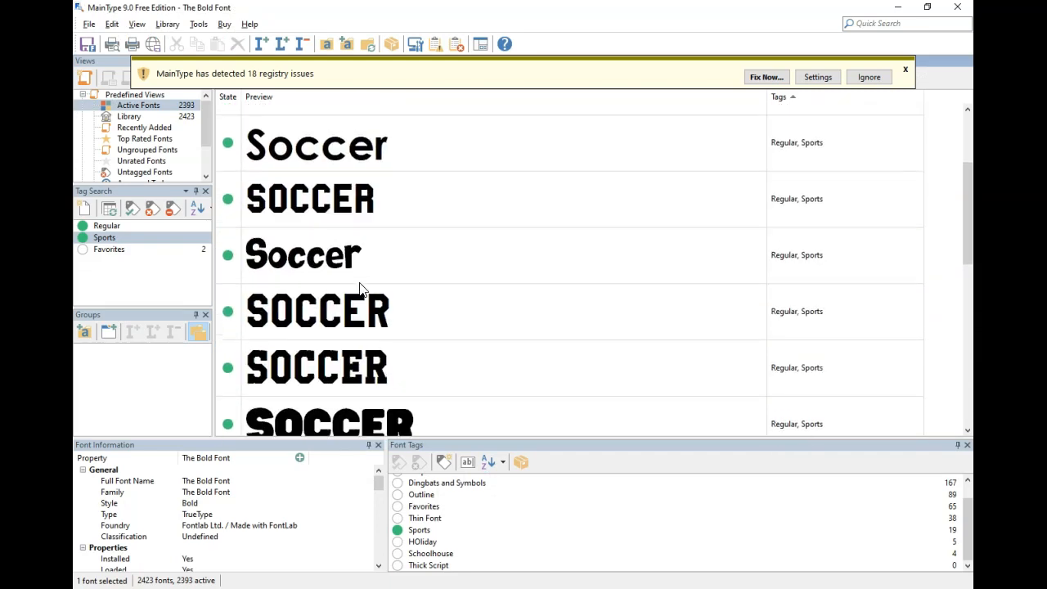
click(367, 253)
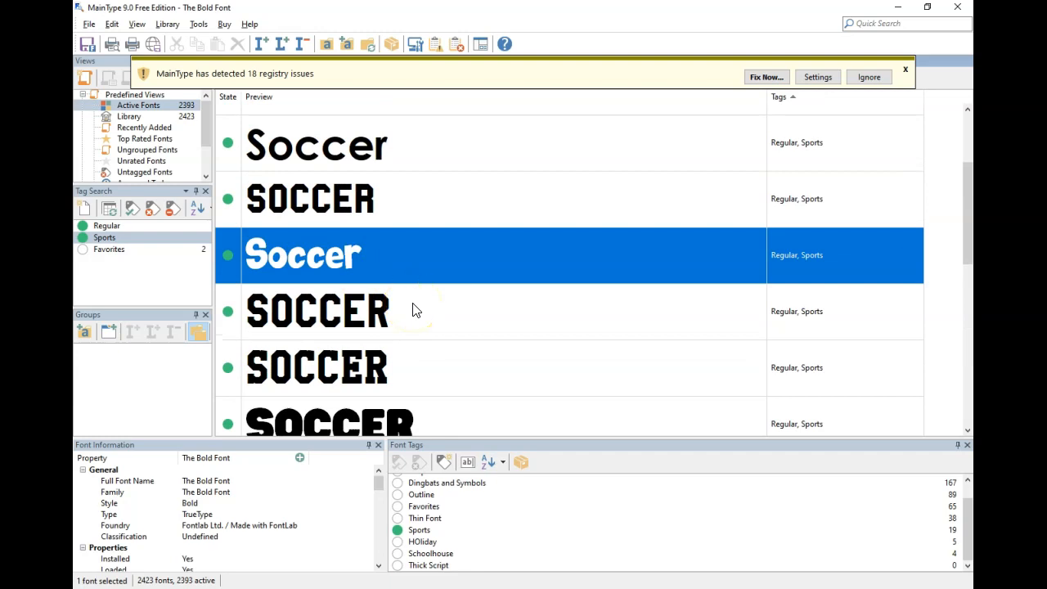
scroll(413, 309, up, 1)
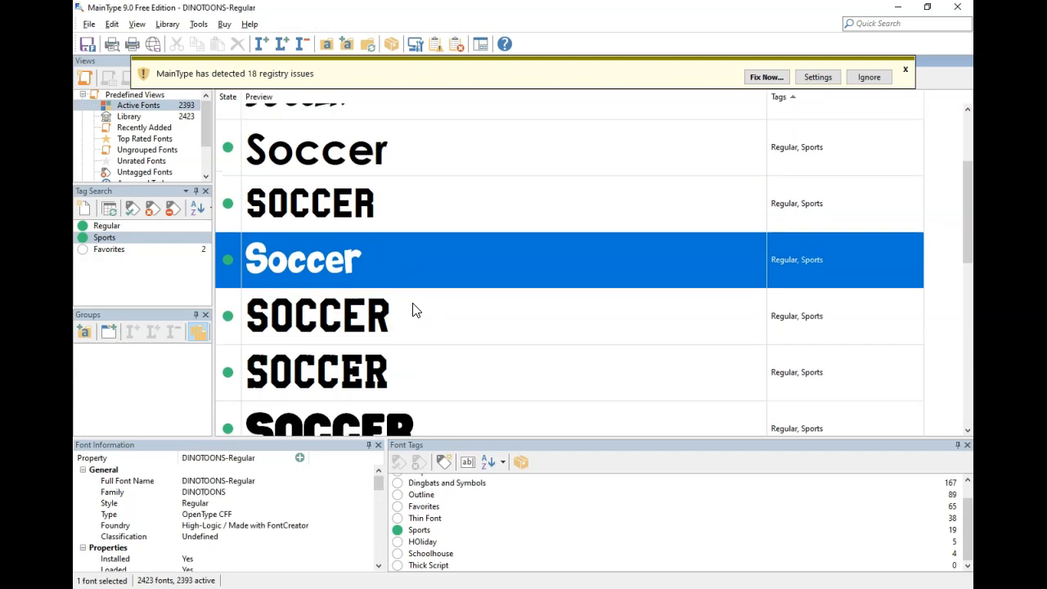
scroll(413, 309, up, 2)
Step: Switch back to Silhouette Studio and set the word "Kick" in the DINOTOONS font
key(alt+Tab)
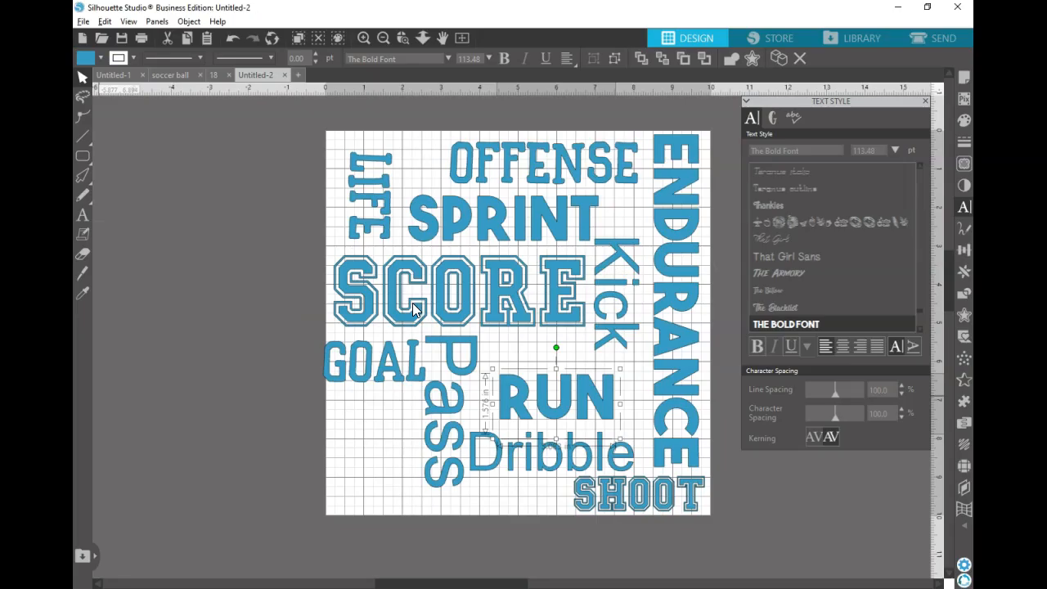
click(606, 298)
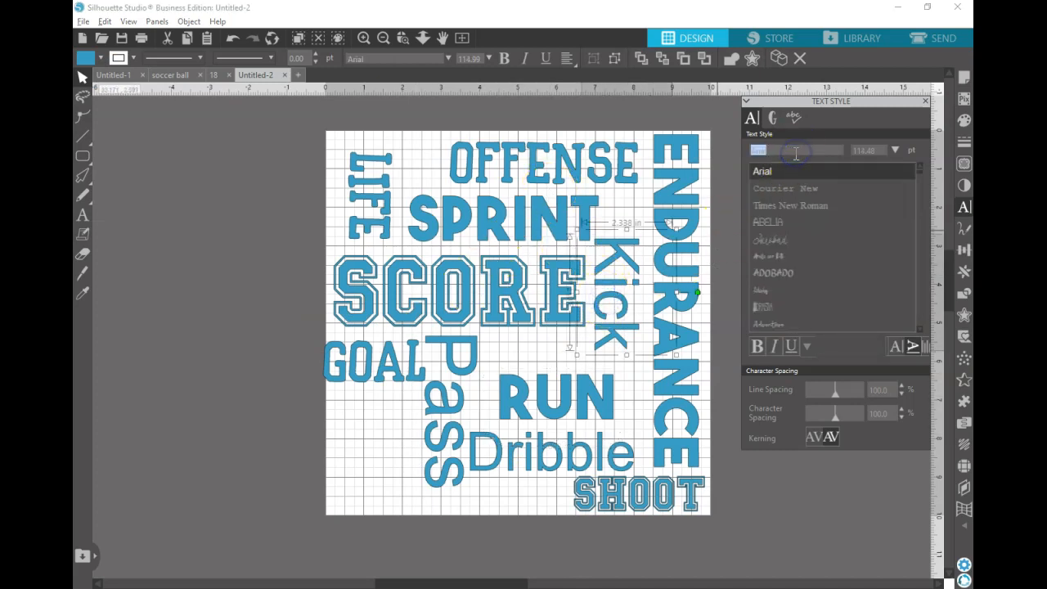
text(dino)
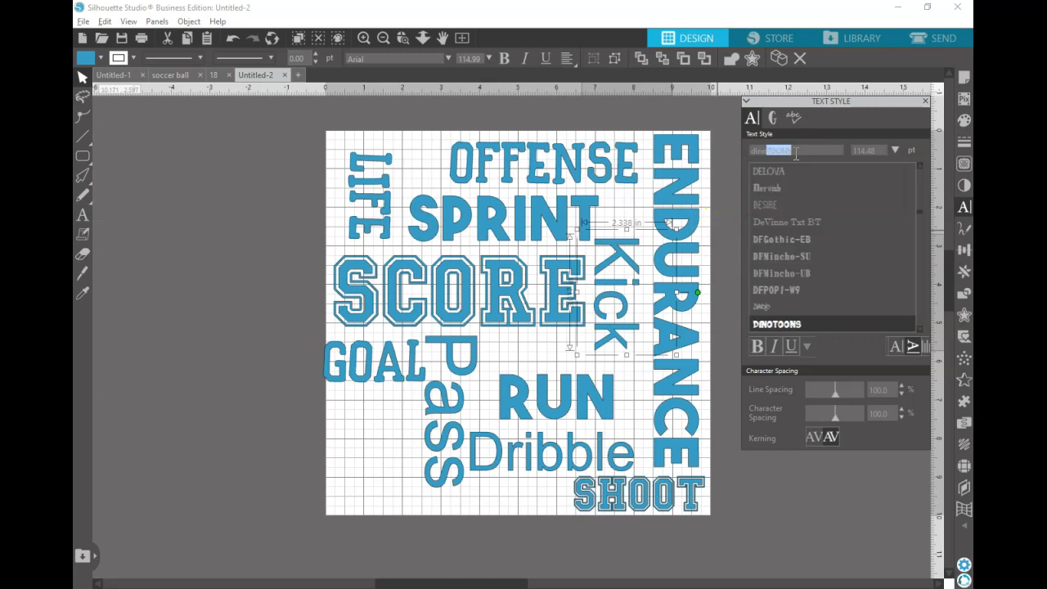
click(793, 327)
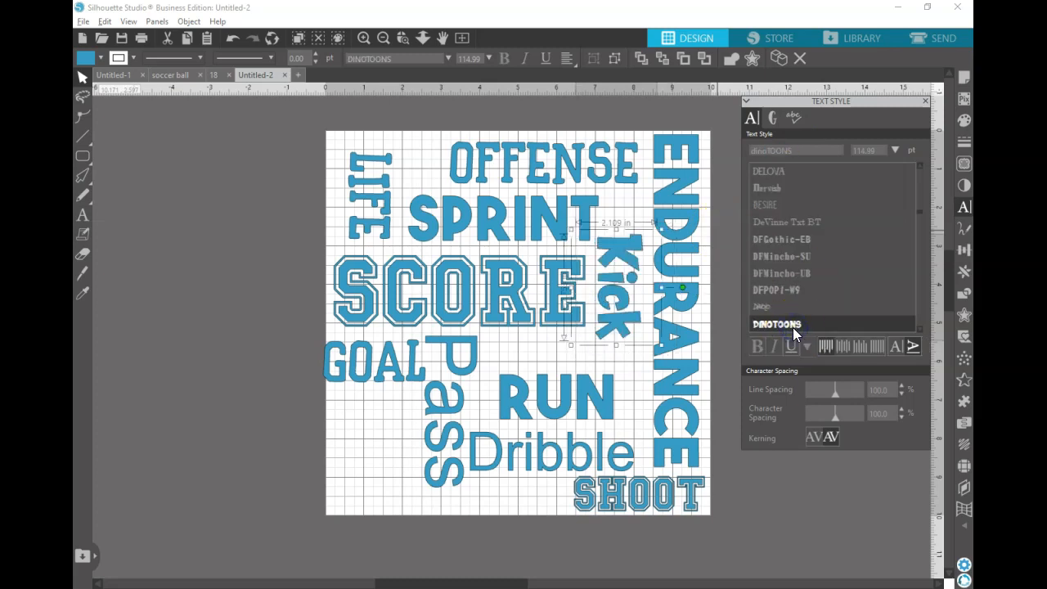
Step: Copy the text style of "Kick" to "Pass" and the text style of "Offense" to "Dribble"
click(452, 403)
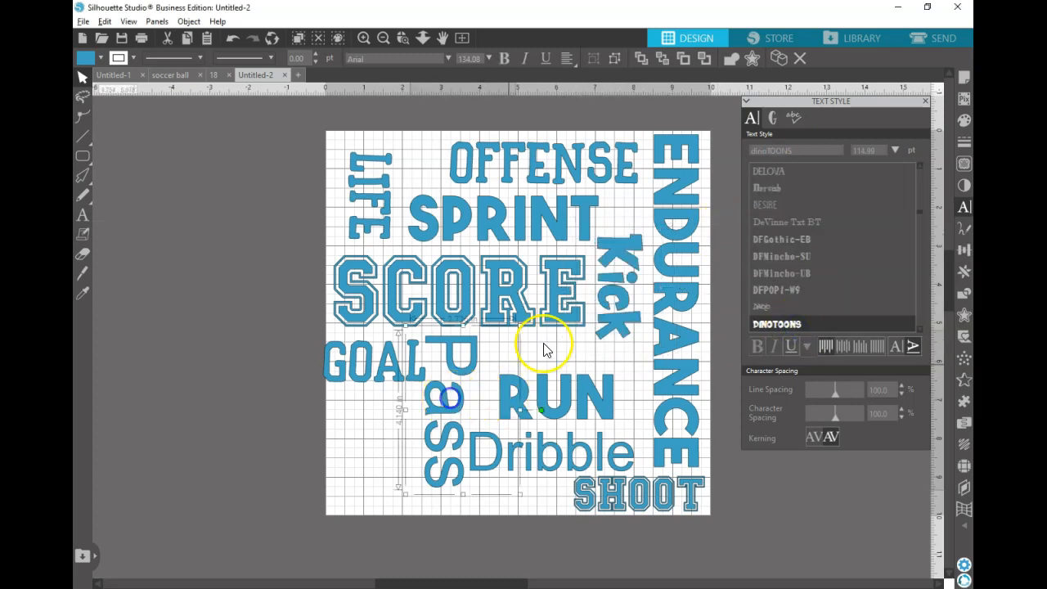
click(626, 302)
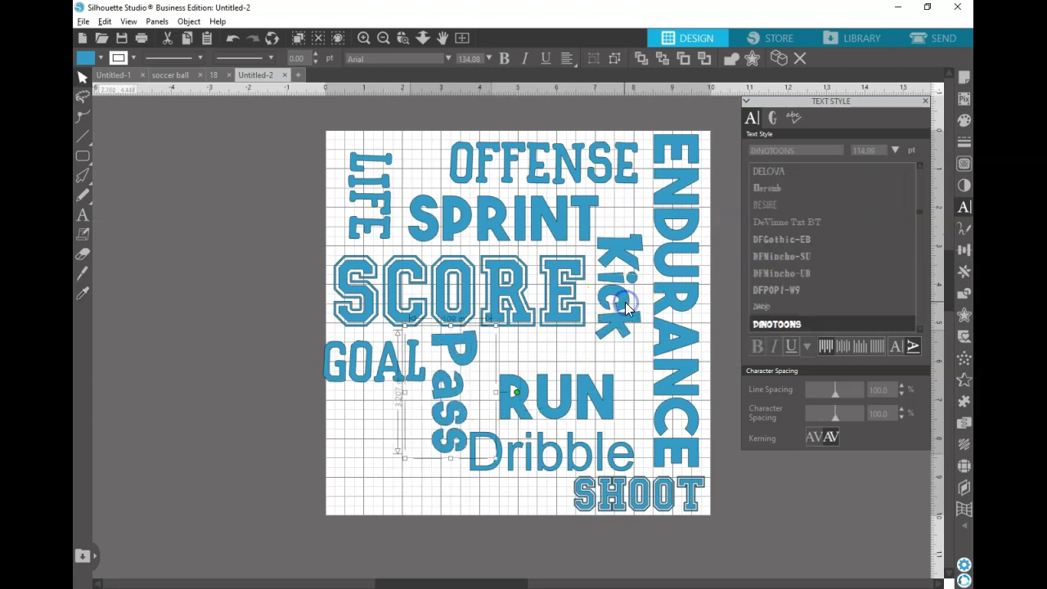
click(545, 472)
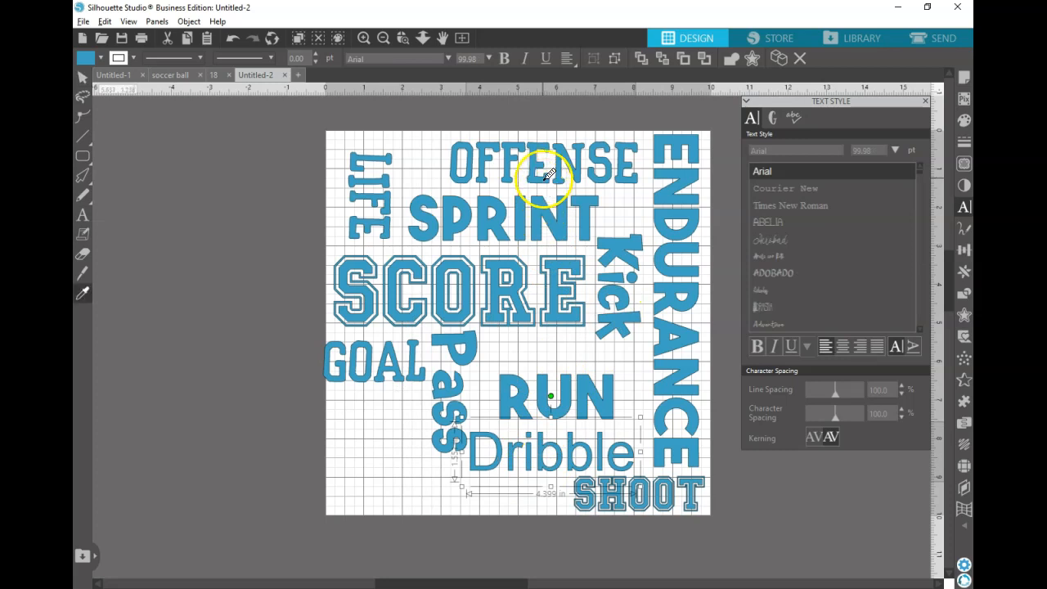
click(546, 176)
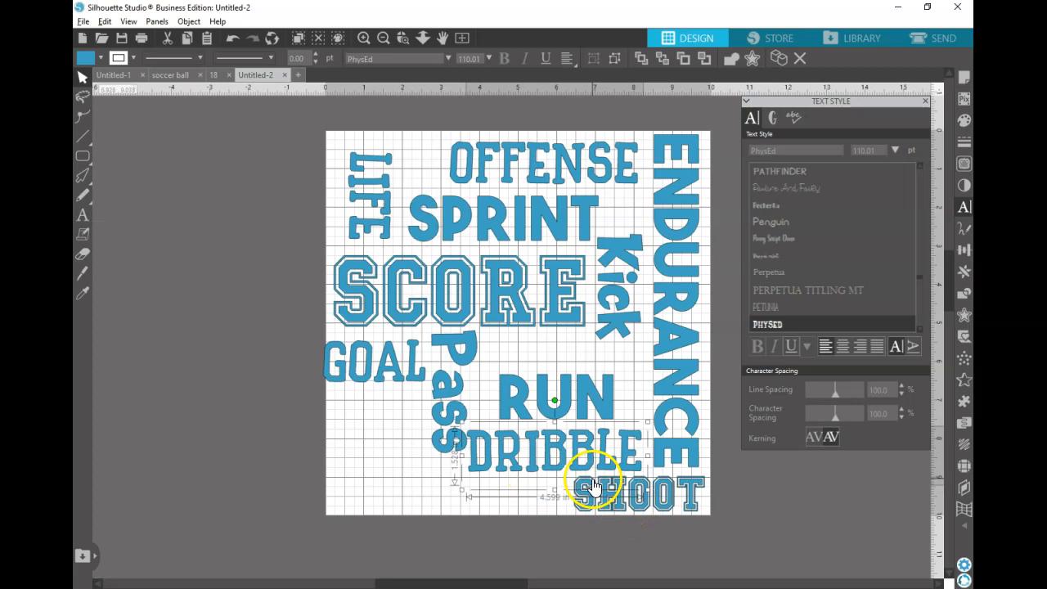
click(346, 473)
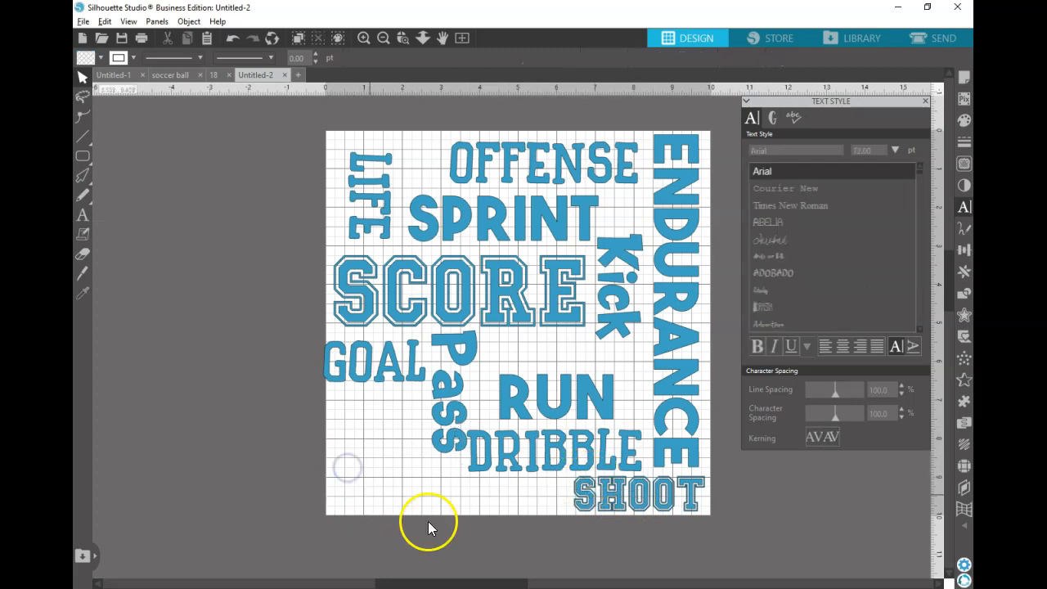
Step: Enlarge "Life" to about 133 pt and position it in the page's upper left corner above "Score"
click(372, 204)
drag(332, 147, 311, 131)
drag(373, 168, 368, 173)
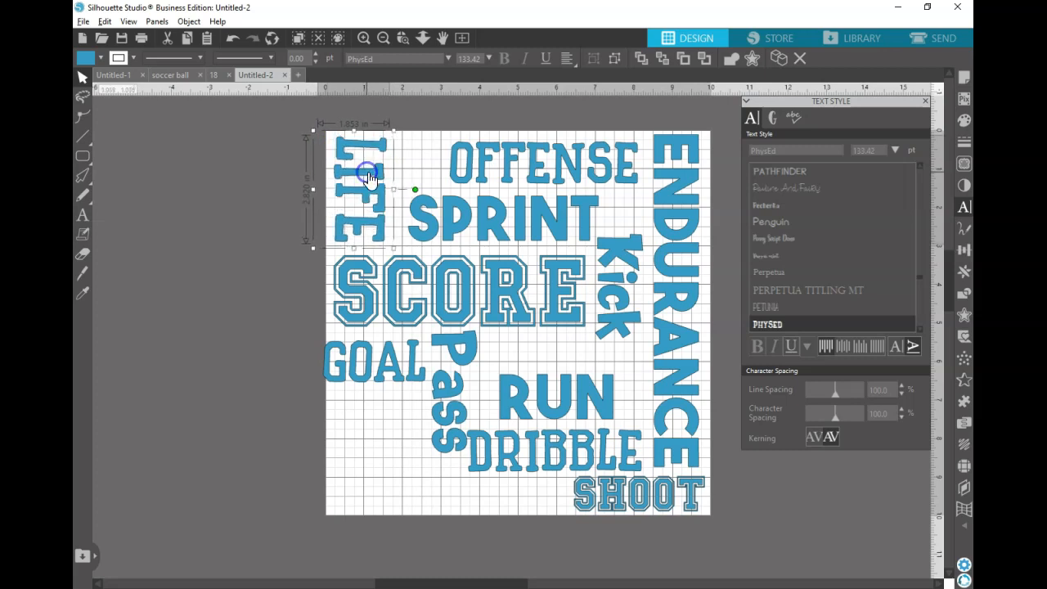
Step: Move "Offense" close beside "Life" and shift "Sprint" to sit directly beneath it, above "Score"
drag(455, 159, 415, 165)
click(619, 200)
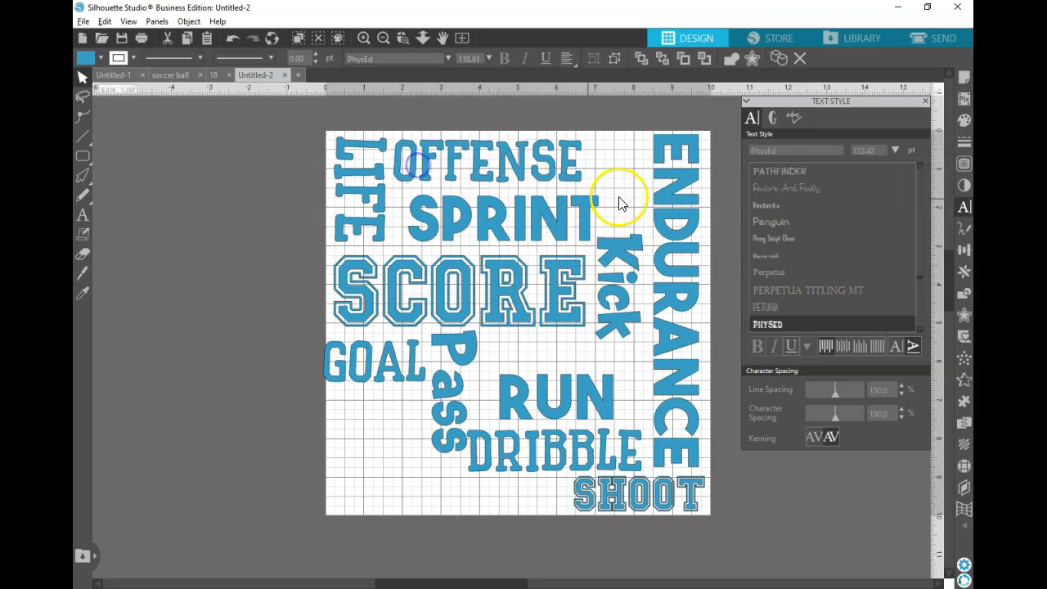
drag(557, 215, 546, 217)
Step: Select "Offense" and "Sprint" together and align their left edges
drag(415, 113, 449, 222)
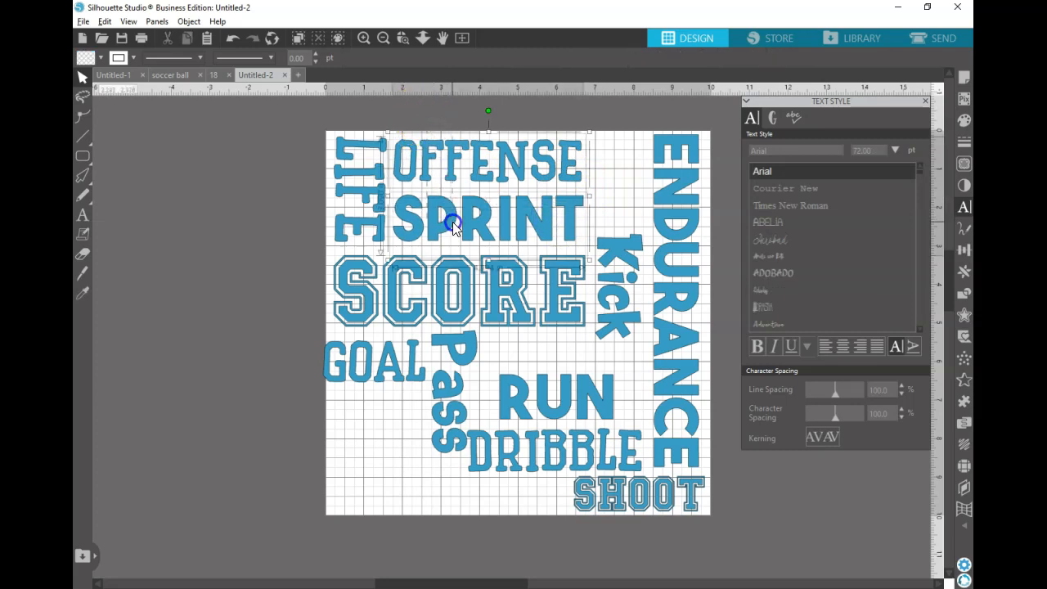
click(960, 249)
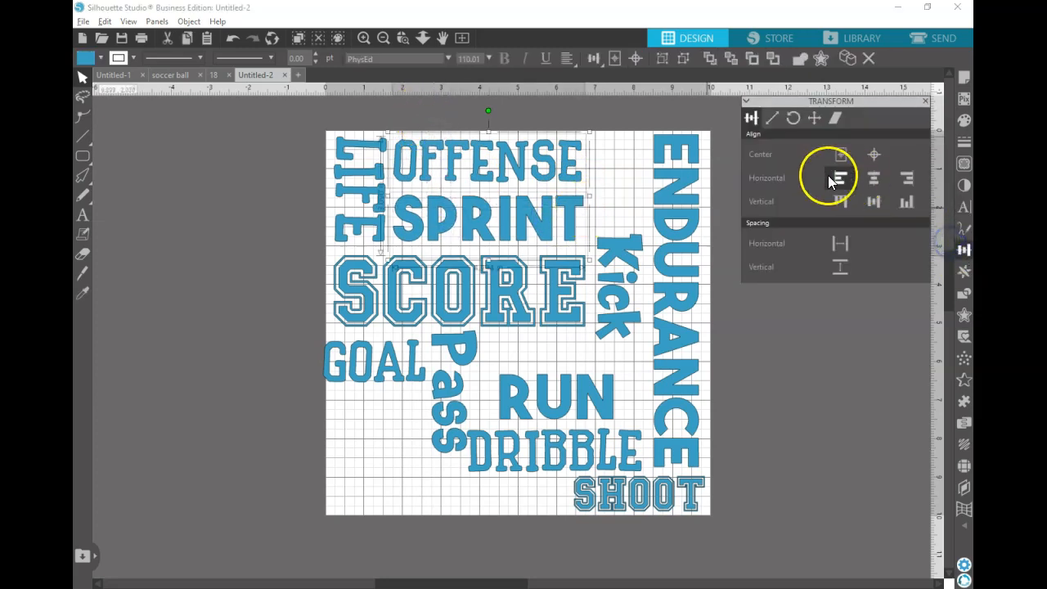
click(838, 180)
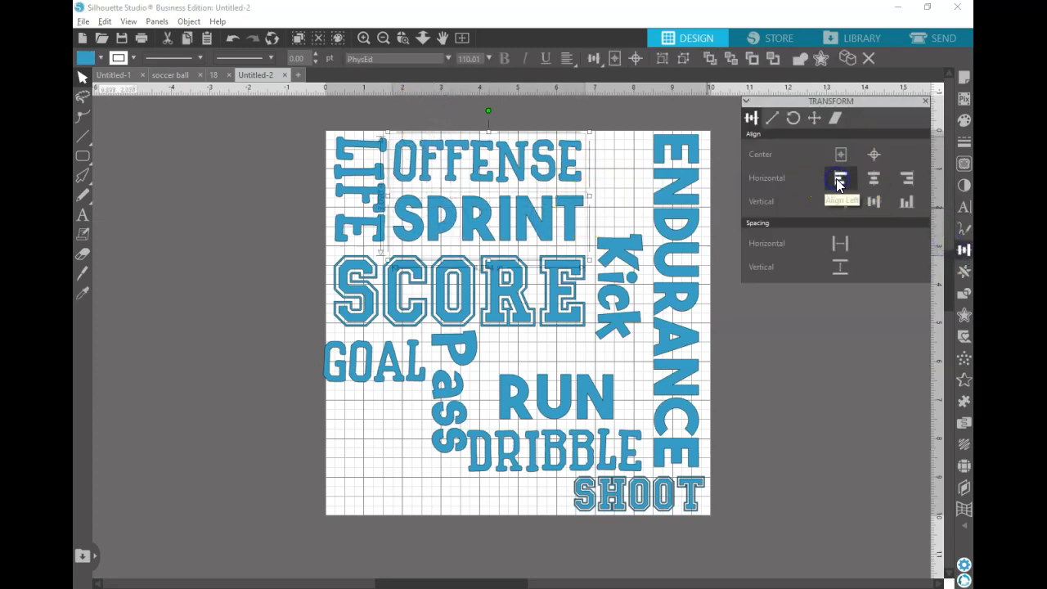
click(780, 324)
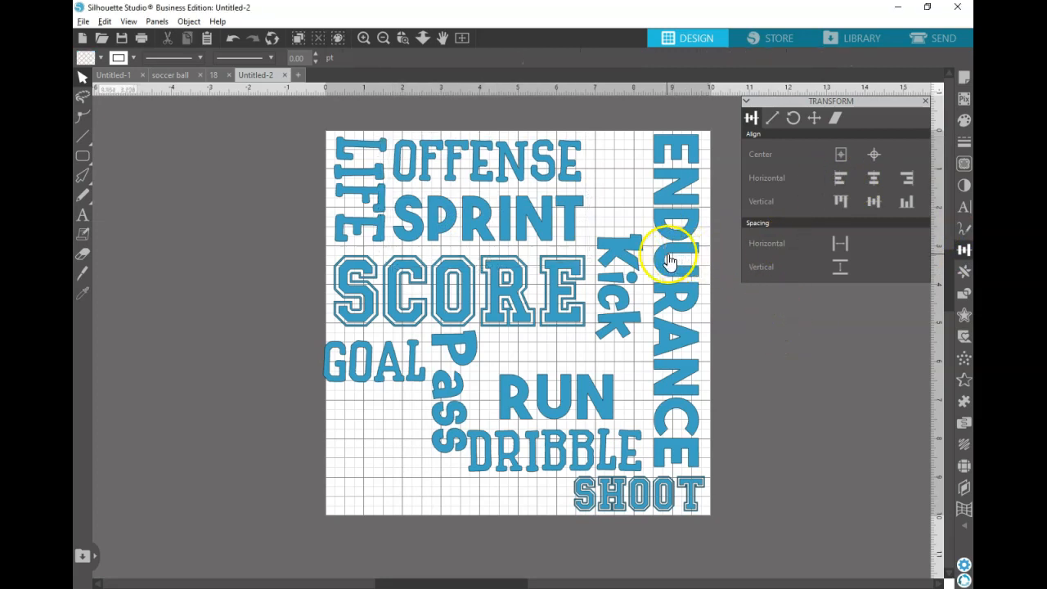
Step: Move "Kick" down into the gap between "Score" and "Endurance" and align its top edge with "Score"
drag(637, 267, 577, 274)
shift+click(577, 274)
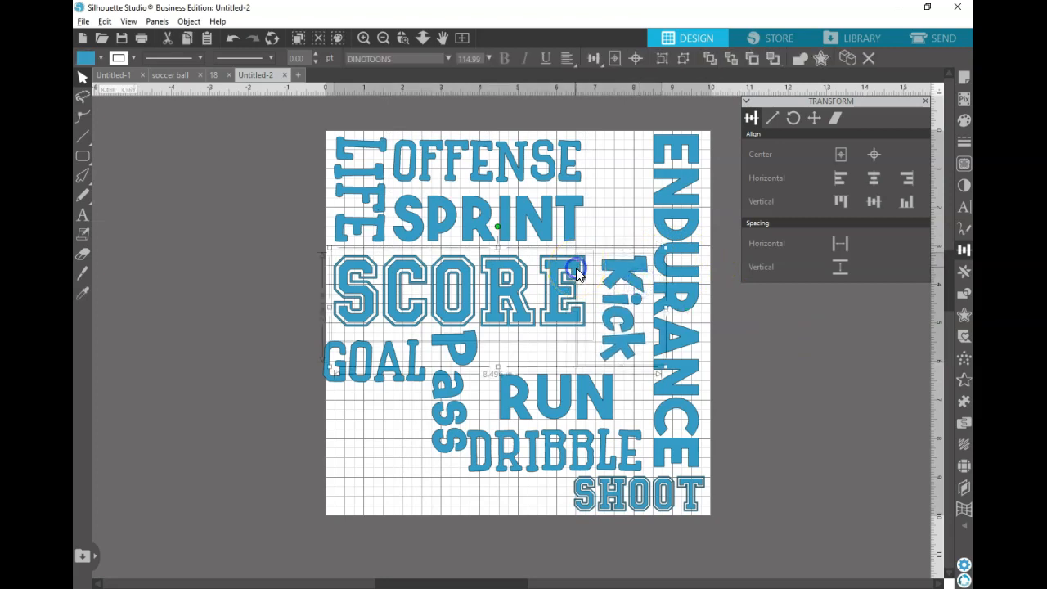
click(843, 201)
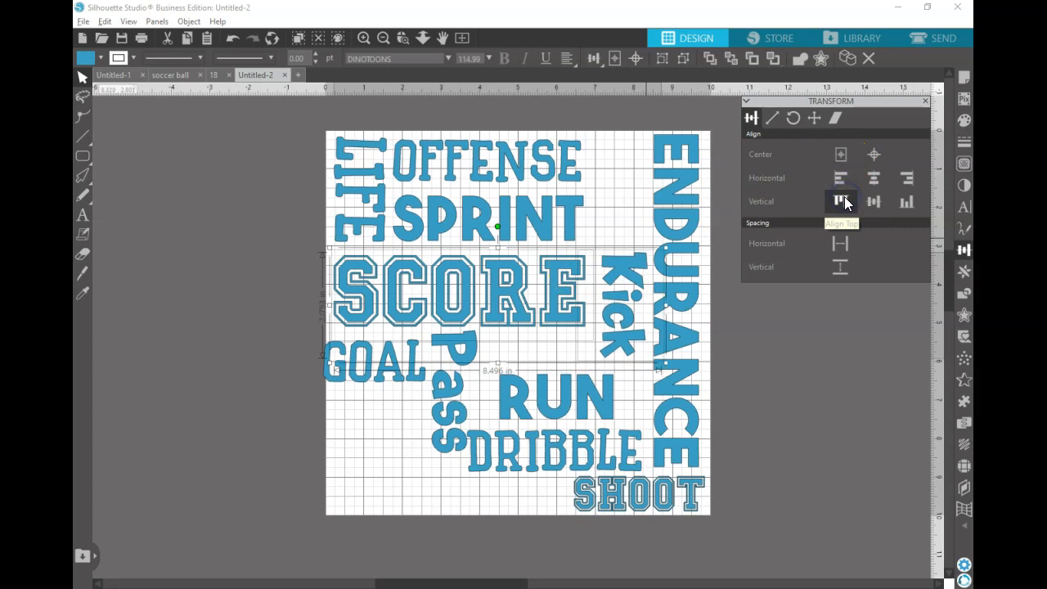
click(841, 349)
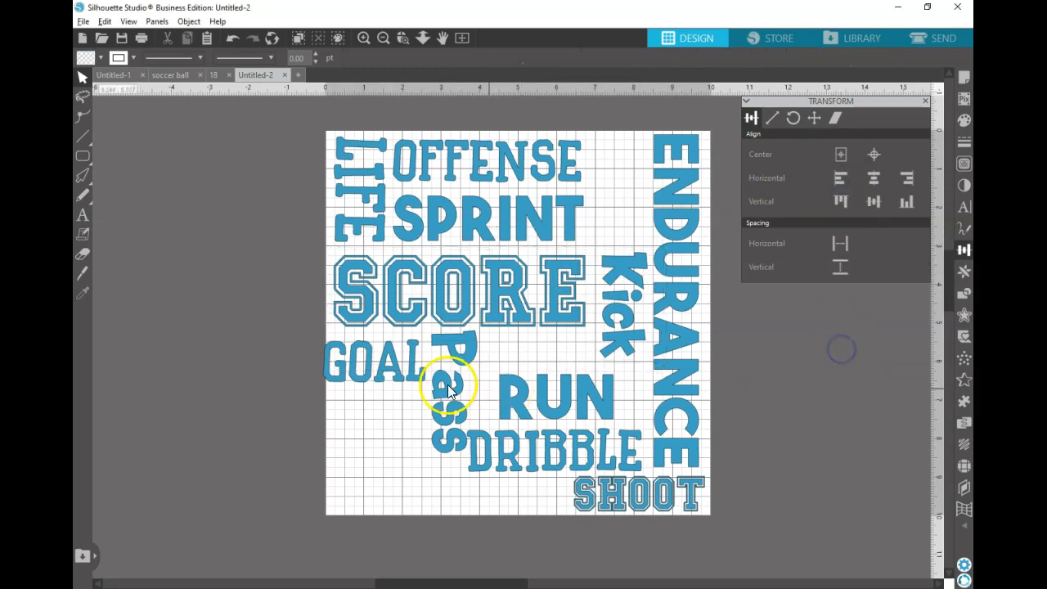
Step: Place "Pass" in the page's lower left corner and tuck "Goal" directly under the start of "Score"
drag(465, 356, 369, 426)
click(391, 380)
drag(390, 376, 399, 367)
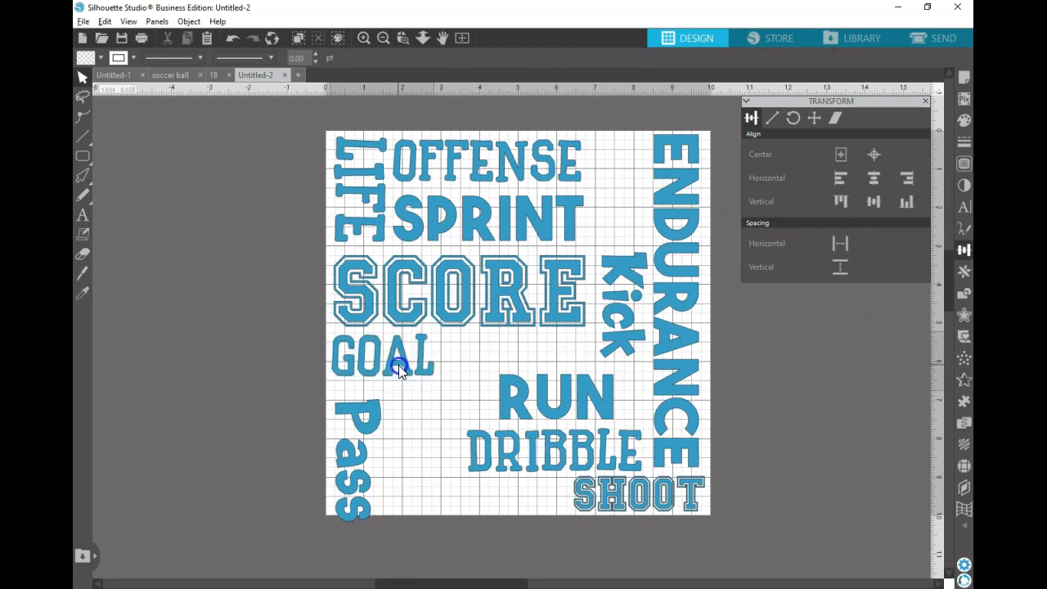
Step: Move "Run" down beside "Pass" and move "Shoot" off the bottom edge of the page
drag(514, 398, 445, 499)
click(610, 497)
drag(610, 497, 501, 552)
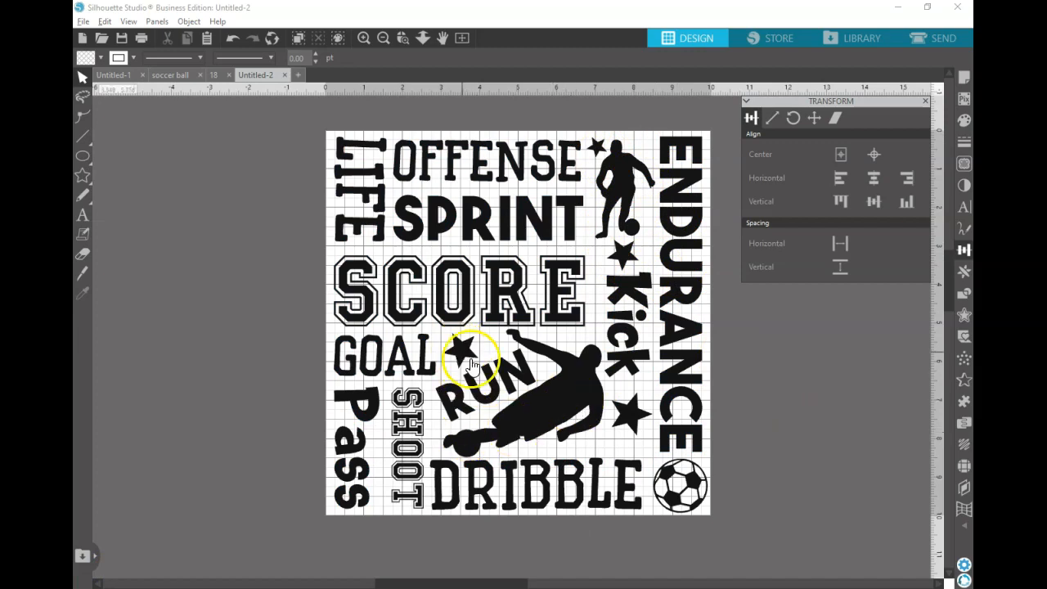
Step: Enlarge the star below "Kick" to about 1.31 by 1.27 in, and center "Kick" vertically between the two stars
drag(638, 418, 637, 422)
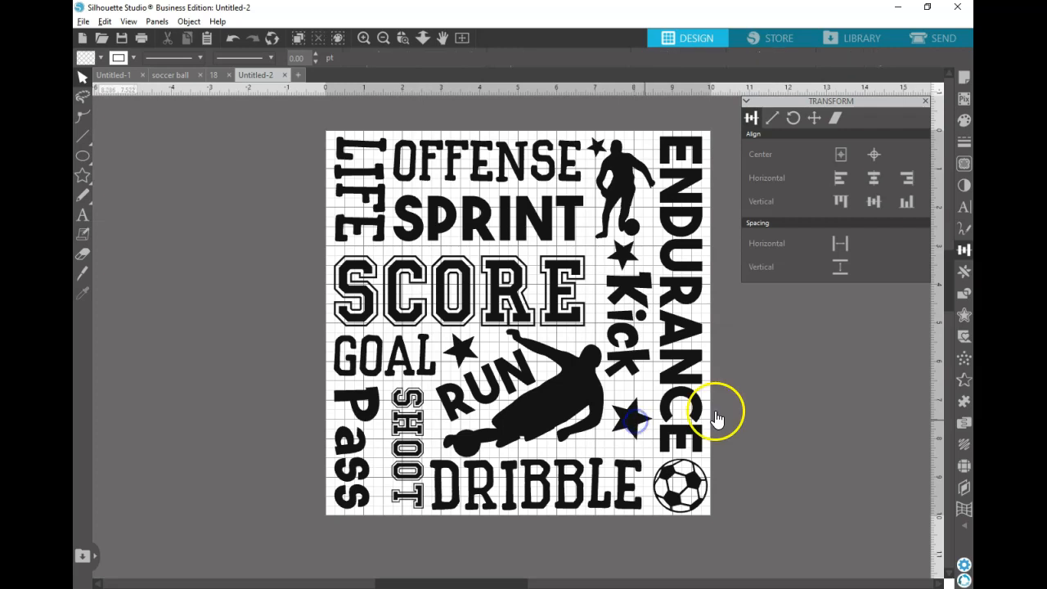
click(628, 418)
drag(614, 386, 608, 377)
drag(633, 425, 632, 426)
click(756, 329)
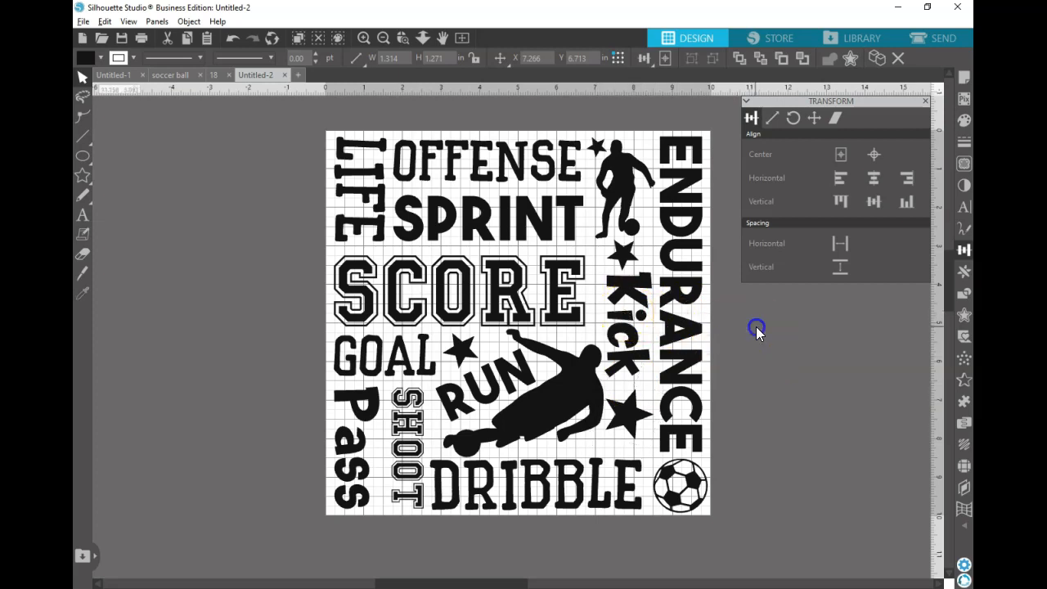
drag(624, 318, 623, 325)
click(769, 352)
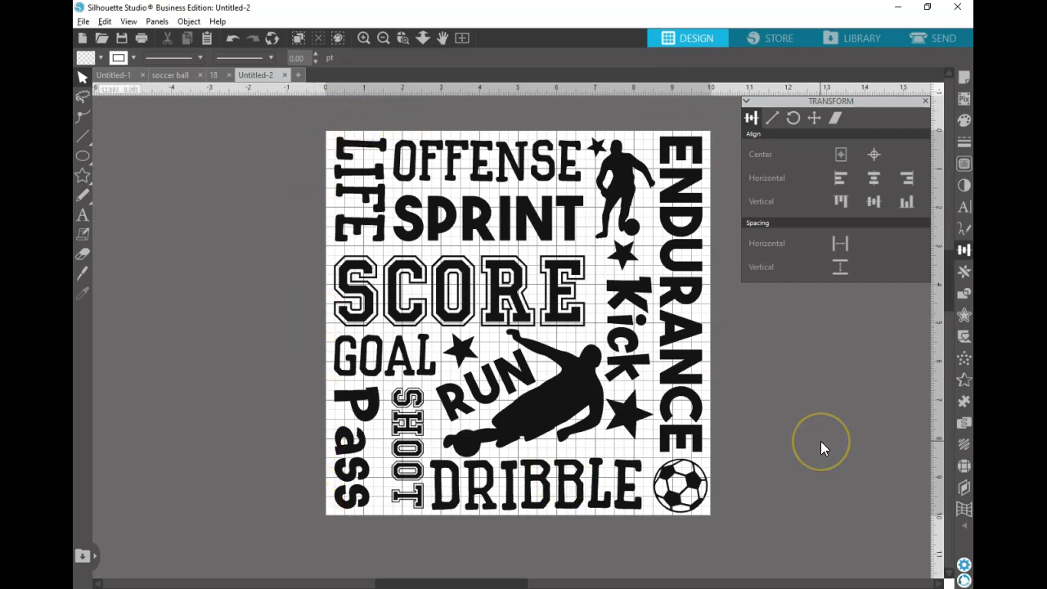
Step: Select the entire design of words, stars and soccer figures and make it one compound path
drag(300, 120, 771, 541)
key(i)
key(ctrl+e)
click(783, 450)
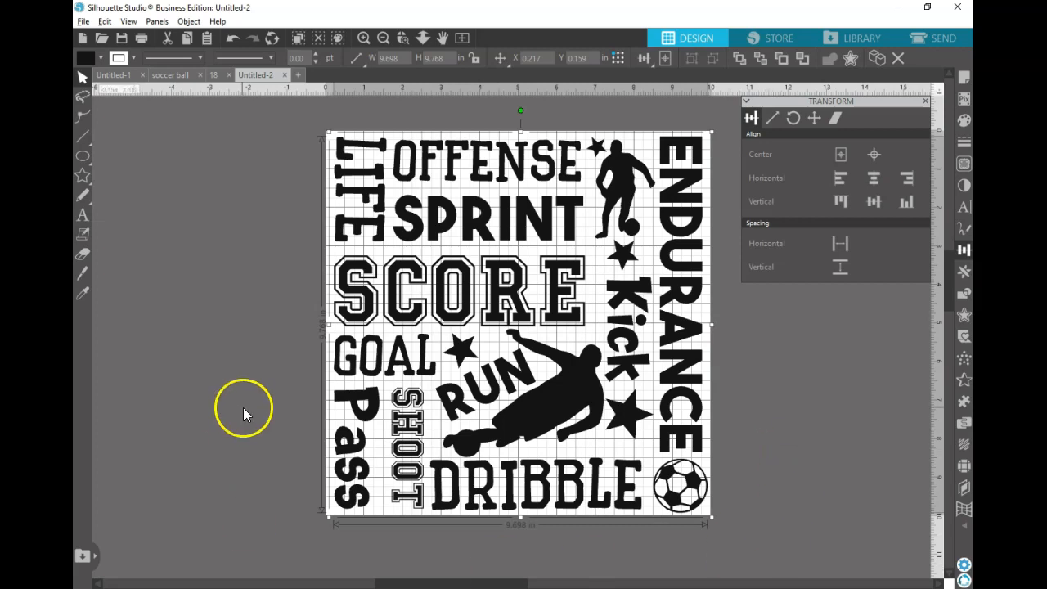